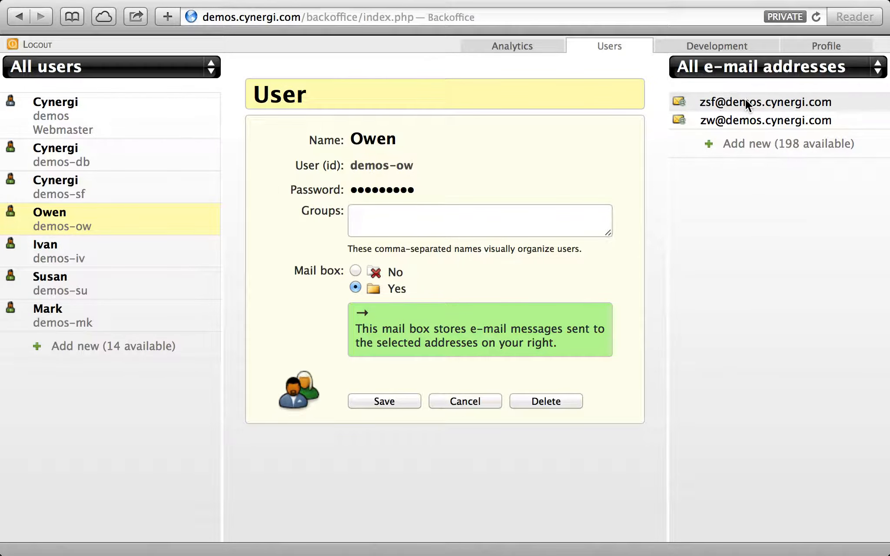
# Create the fourth user's personal demos.cynergi.com address and save it to that user's mail box
pyautogui.click(754, 151)
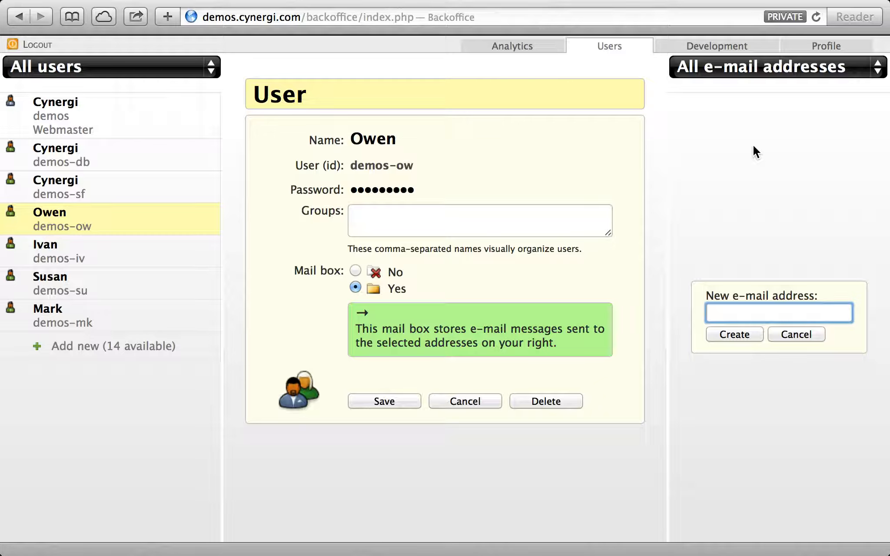
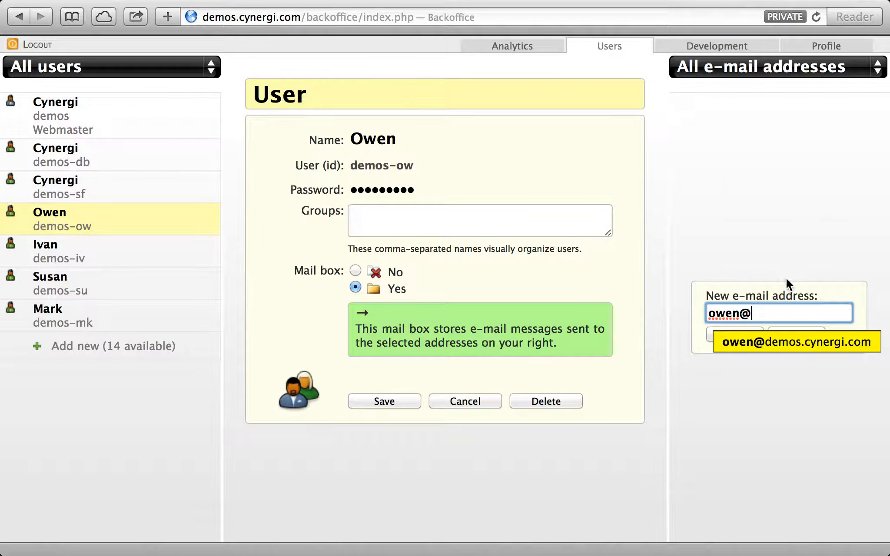
pyautogui.click(788, 334)
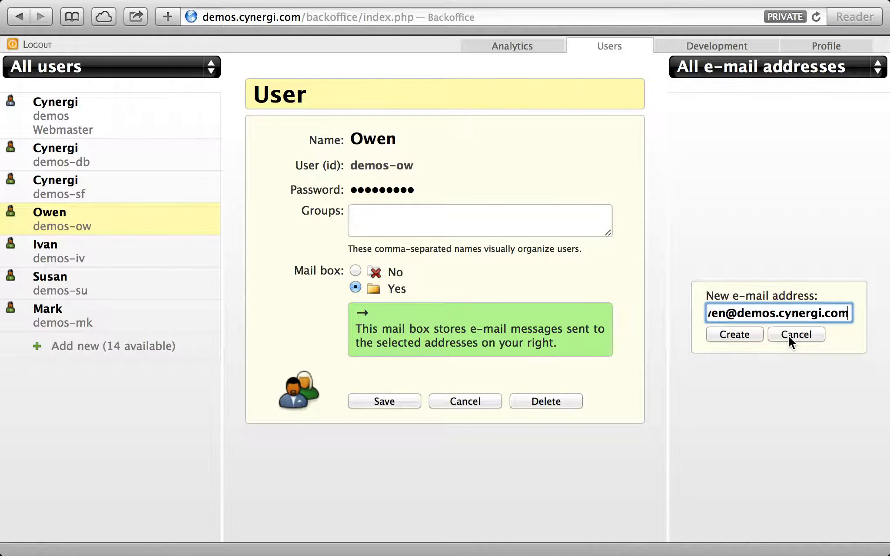
pyautogui.click(742, 334)
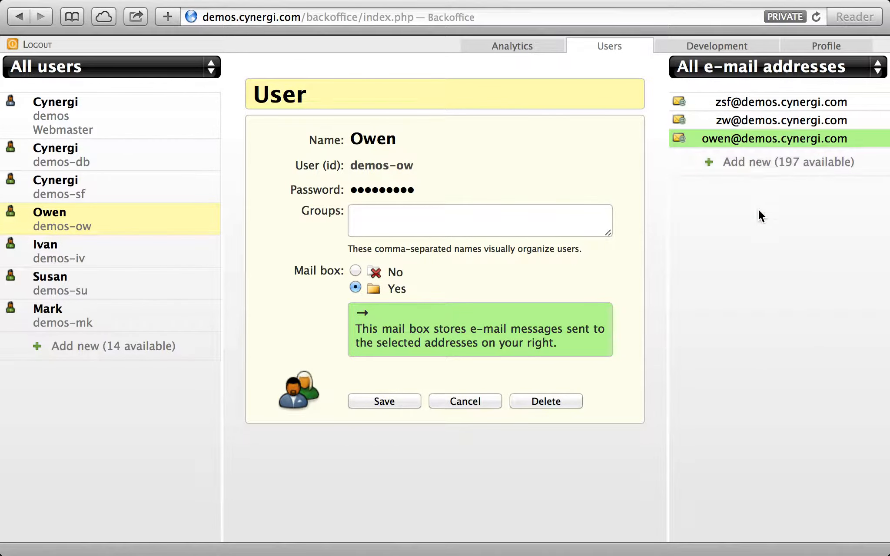
pyautogui.click(389, 401)
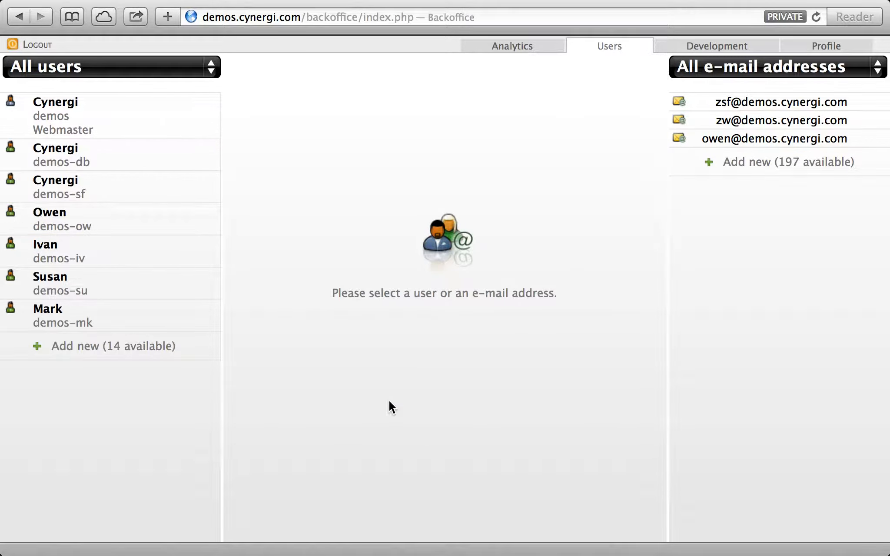
# Review the fourth user's record, then reopen the new address's settings
pyautogui.click(183, 230)
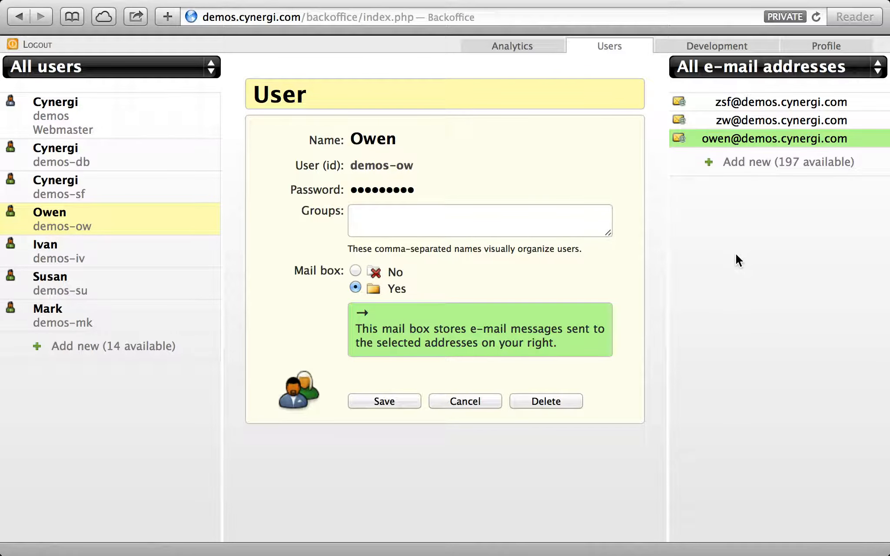
pyautogui.click(463, 402)
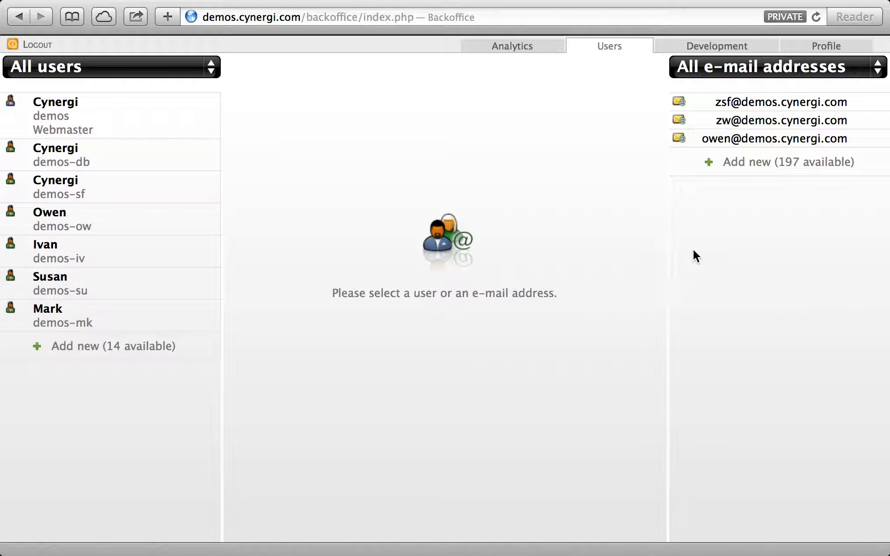
pyautogui.click(765, 143)
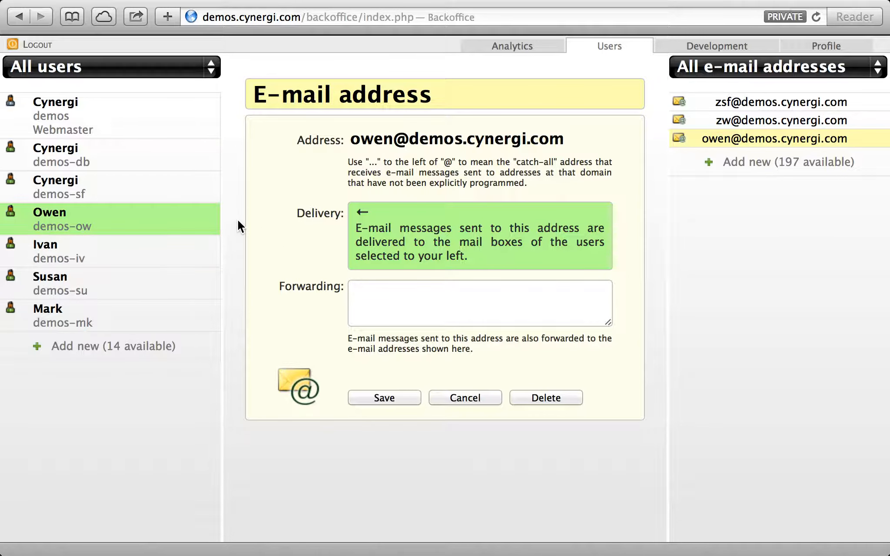
# Leave the new address's Forwarding box empty and close its settings with Cancel
pyautogui.click(383, 292)
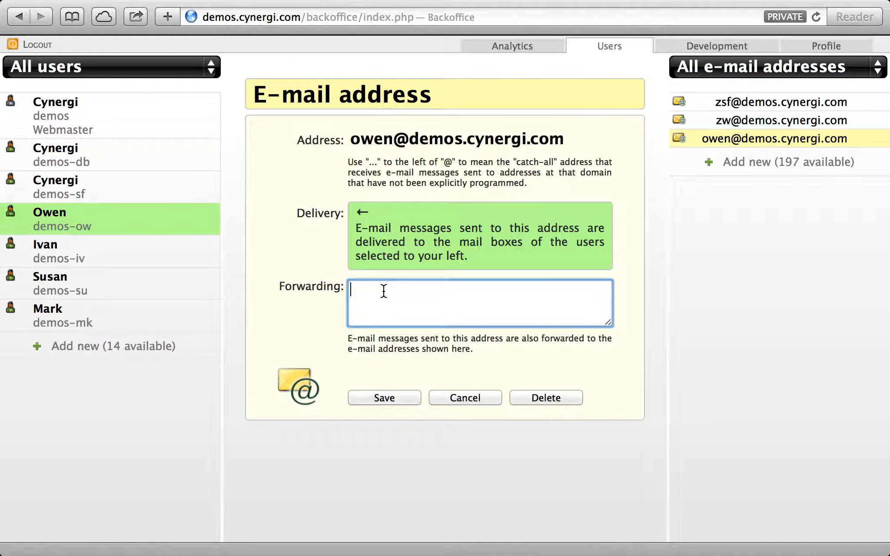
pyautogui.click(320, 304)
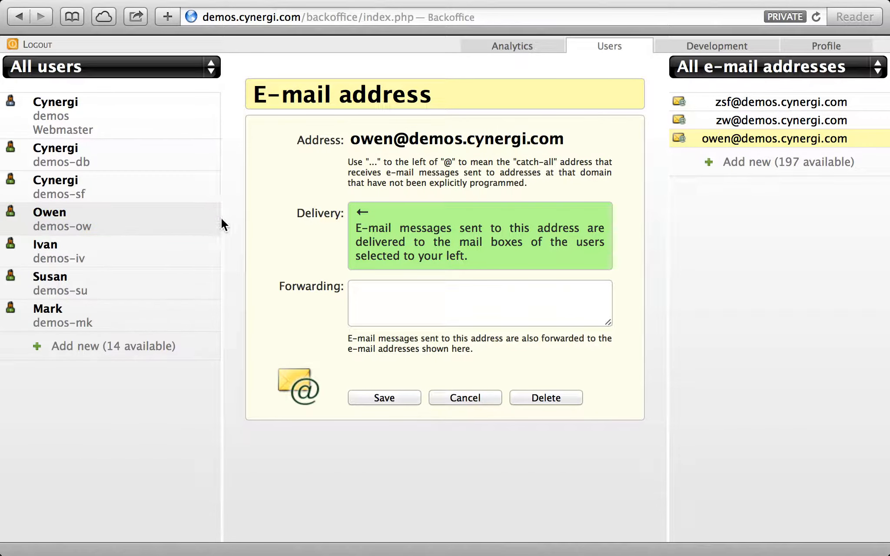
pyautogui.click(390, 302)
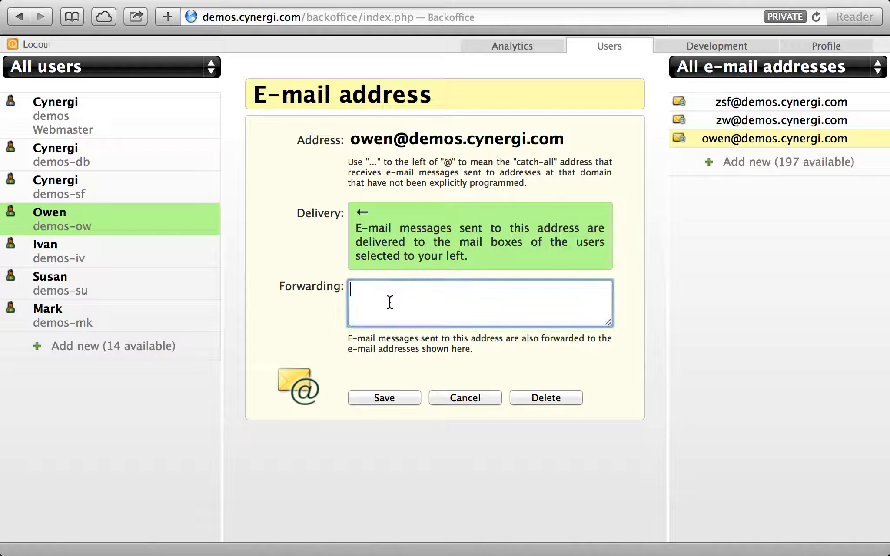
pyautogui.click(638, 309)
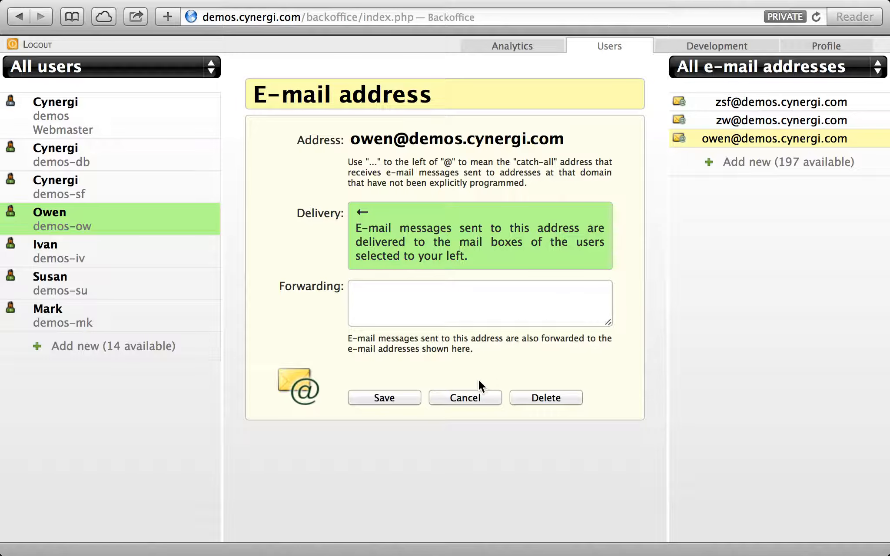
pyautogui.click(472, 396)
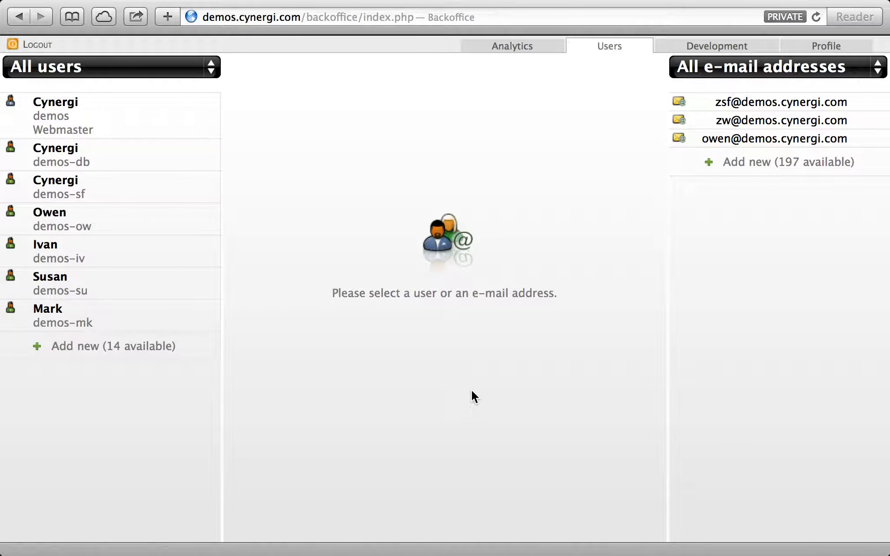
# Add the fifth user's personal demos.cynergi.com address, delivering to that user's mail box
pyautogui.click(758, 165)
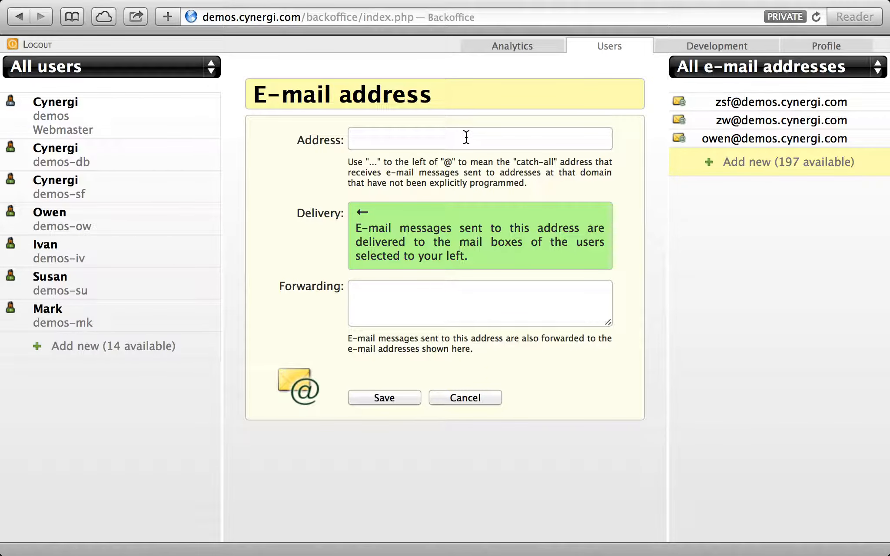
pyautogui.click(466, 138)
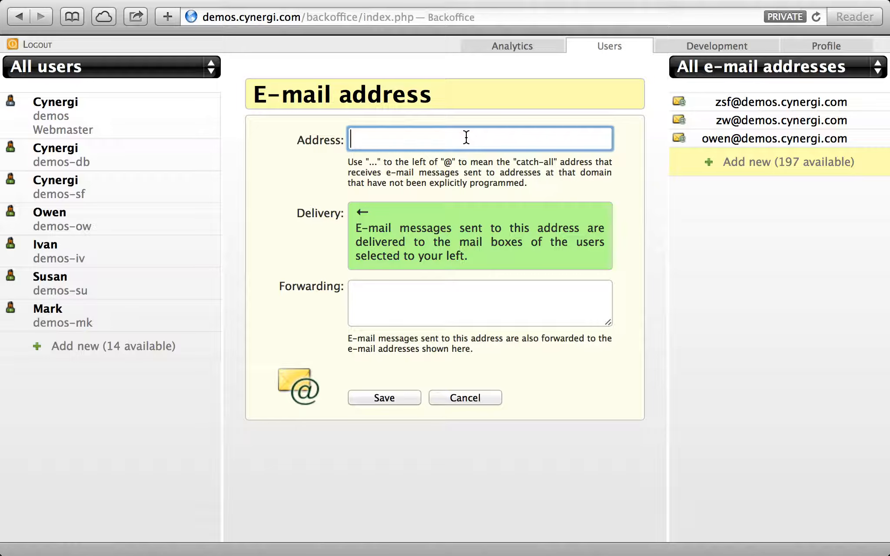
pyautogui.click(423, 173)
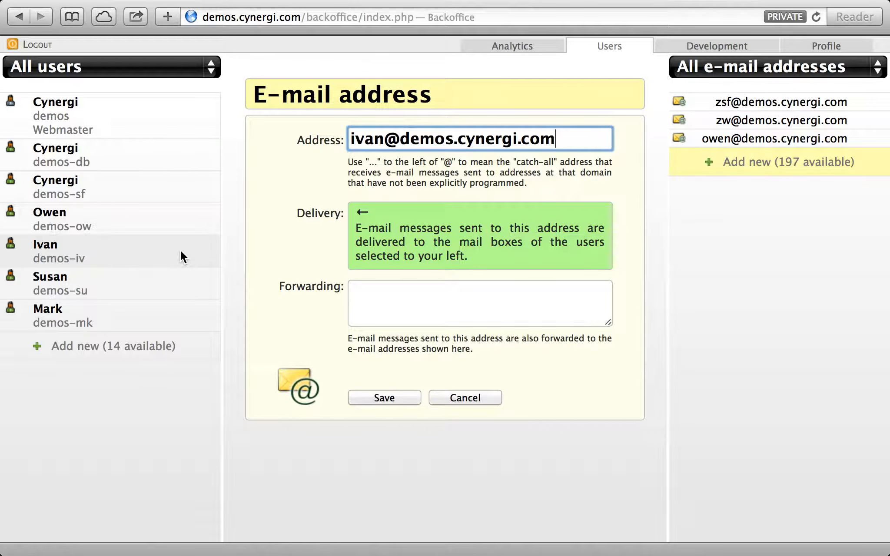
pyautogui.click(177, 262)
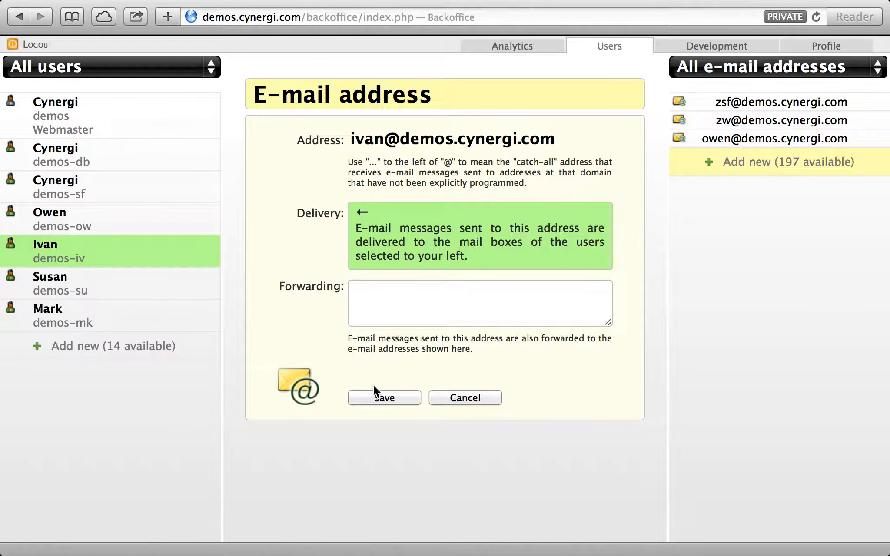
pyautogui.click(389, 399)
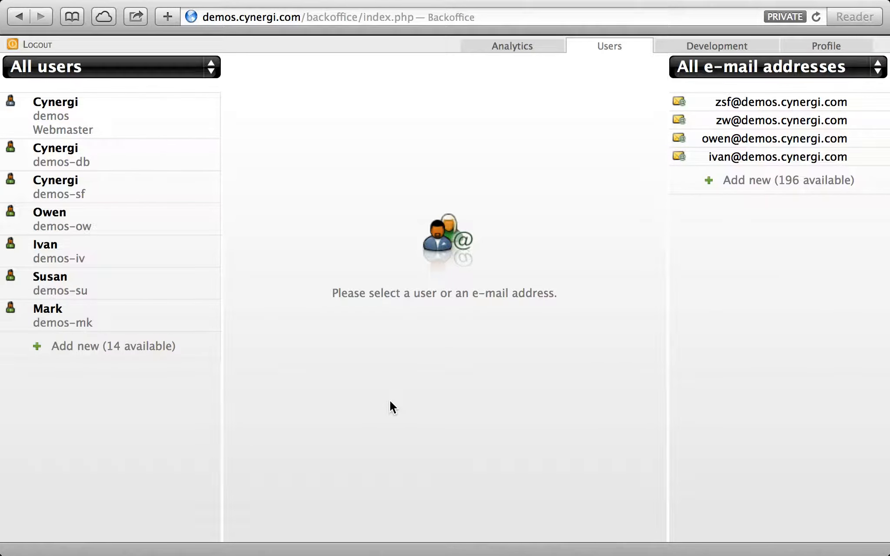
pyautogui.click(767, 185)
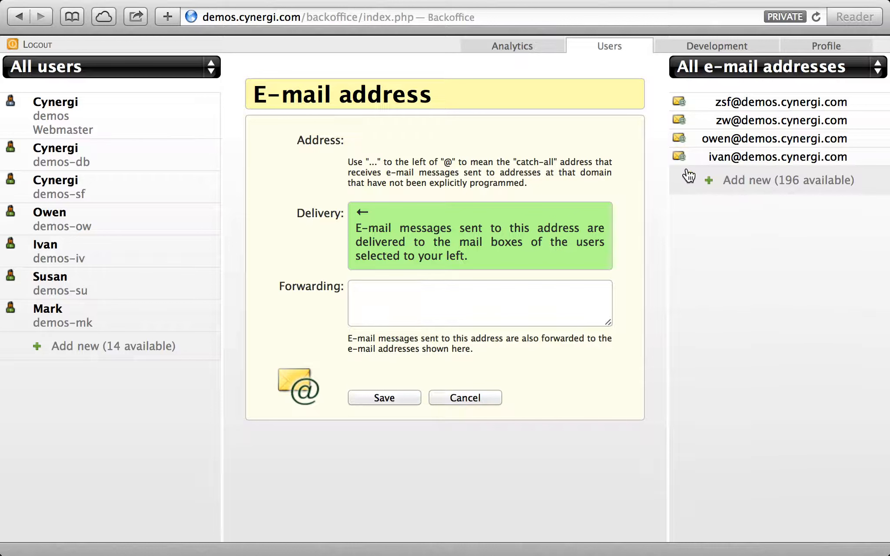
# Create the sixth user's personal demos.cynergi.com address, dismissing the missing-delivery-points warning
pyautogui.click(568, 140)
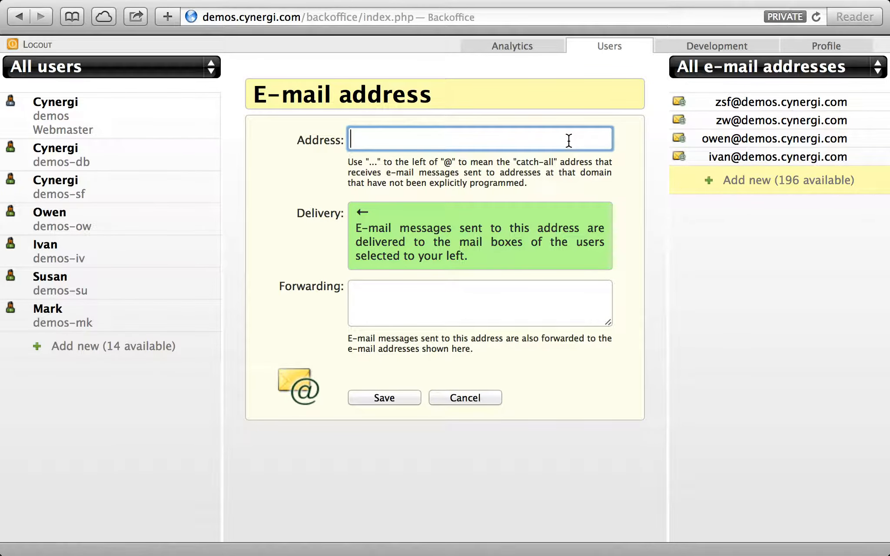
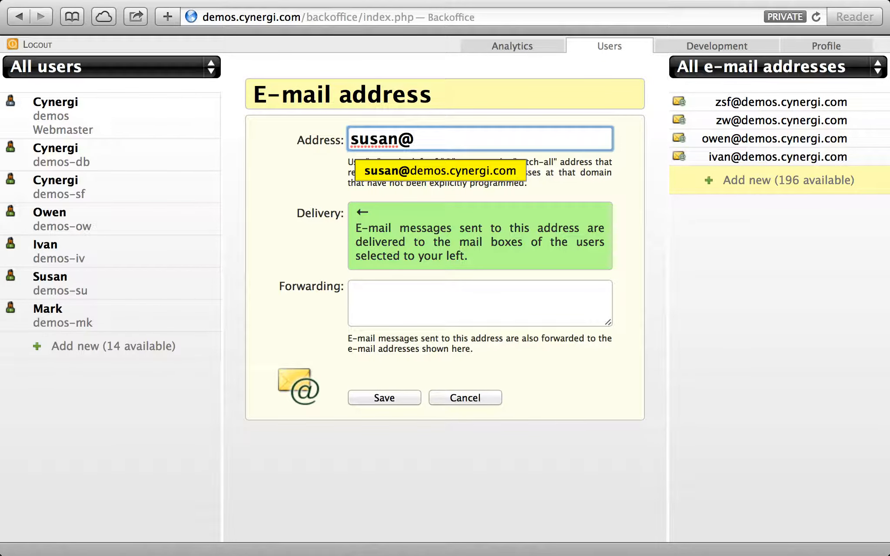
pyautogui.press('Return')
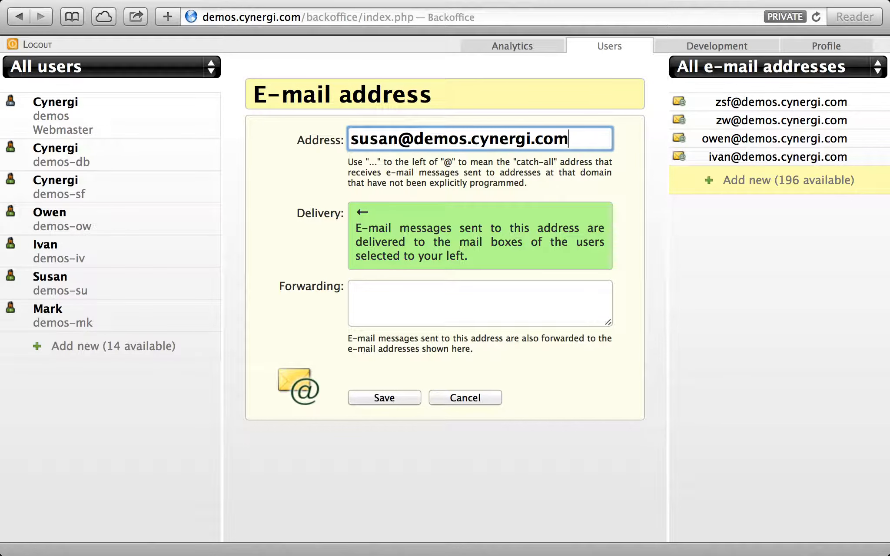
pyautogui.click(402, 395)
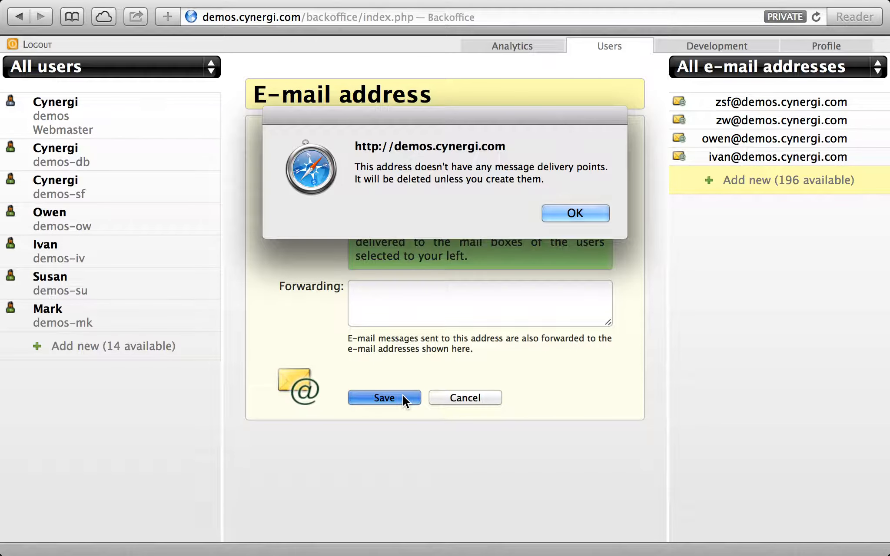
pyautogui.click(601, 210)
# Set the new address to deliver to the sixth user's mail box and save it
pyautogui.click(774, 178)
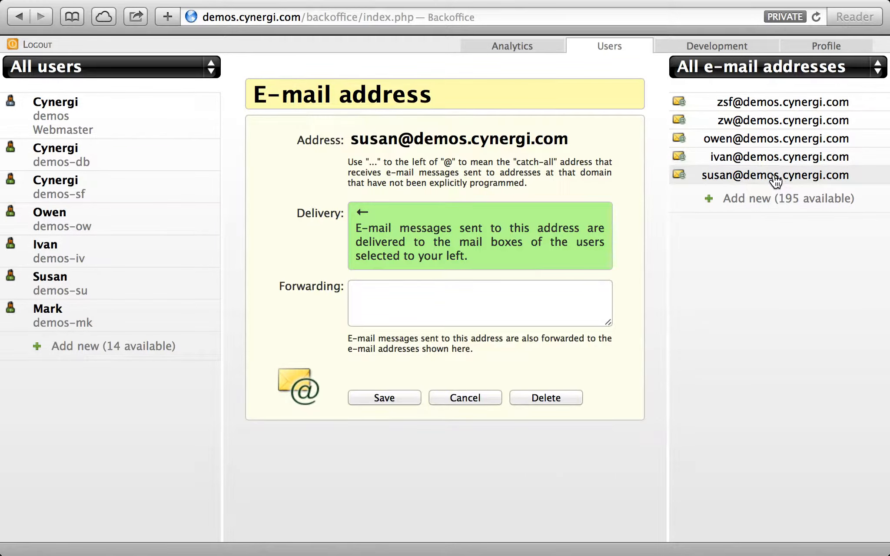
pyautogui.click(125, 285)
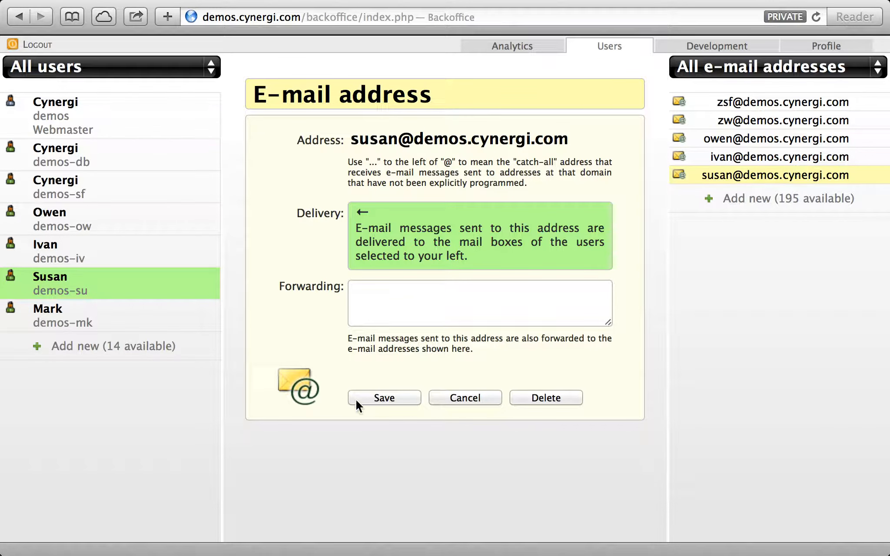
pyautogui.click(376, 397)
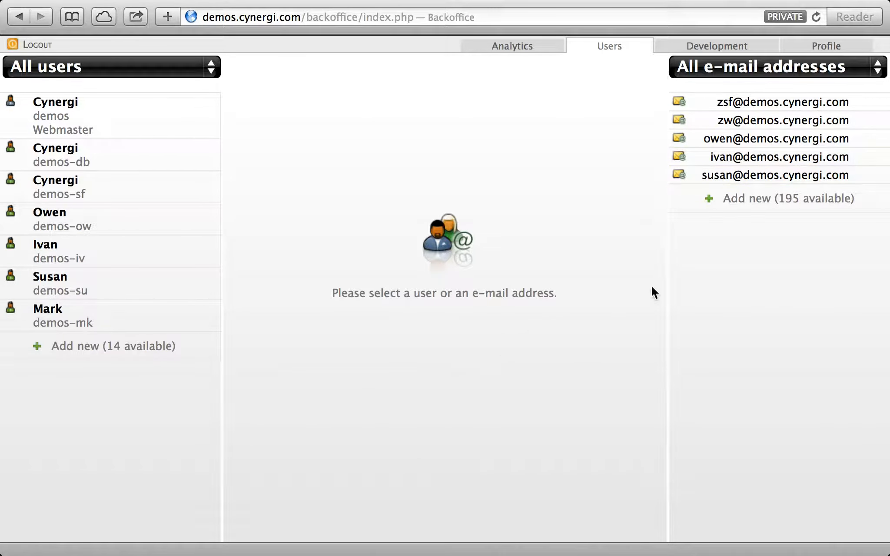
pyautogui.click(769, 201)
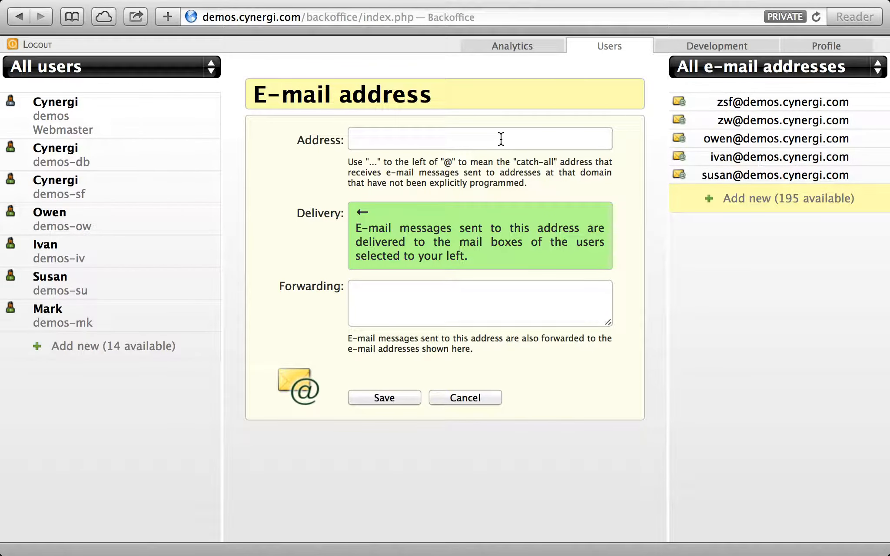
pyautogui.click(501, 139)
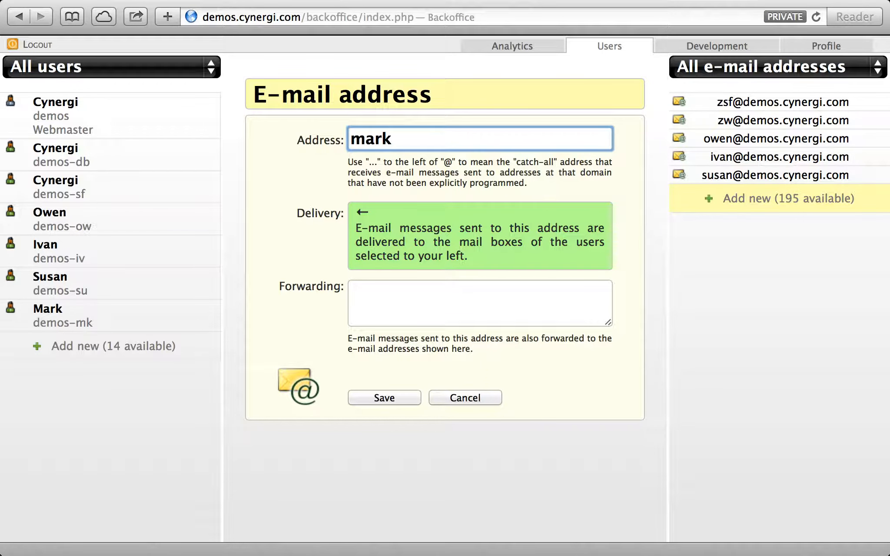
# Save the seventh user's personal demos.cynergi.com address, delivered to that user's mail box
pyautogui.press('Return')
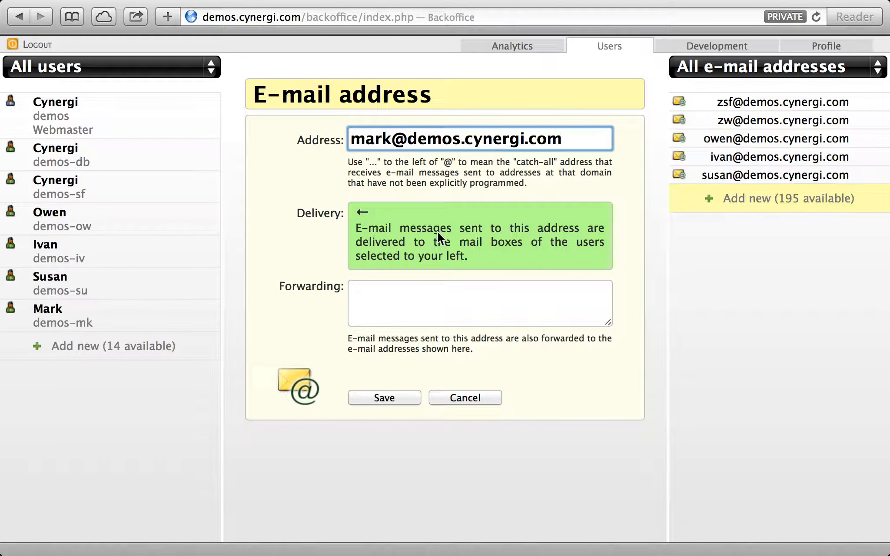
pyautogui.click(138, 316)
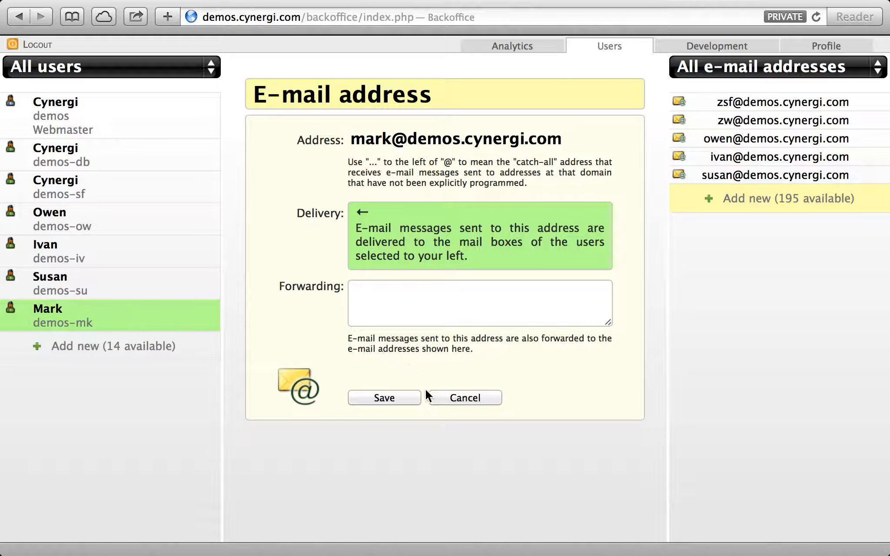
pyautogui.click(408, 395)
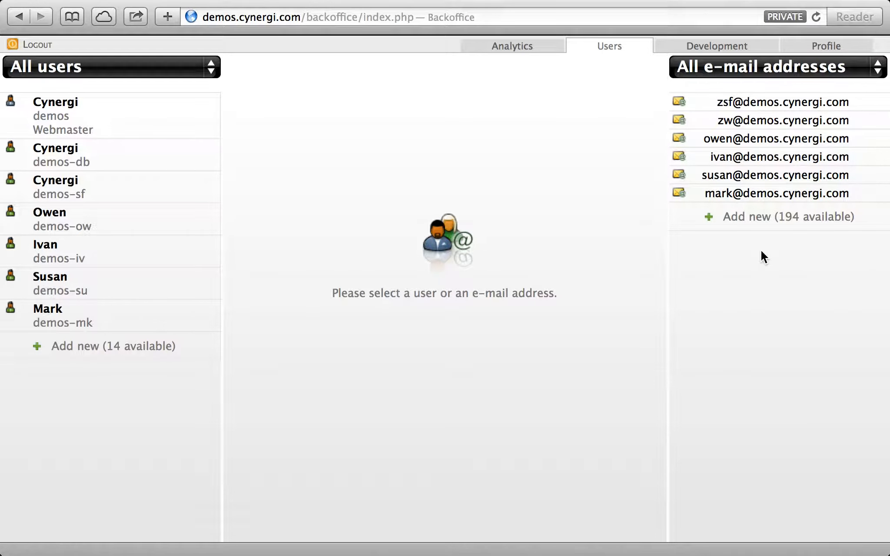
pyautogui.click(770, 146)
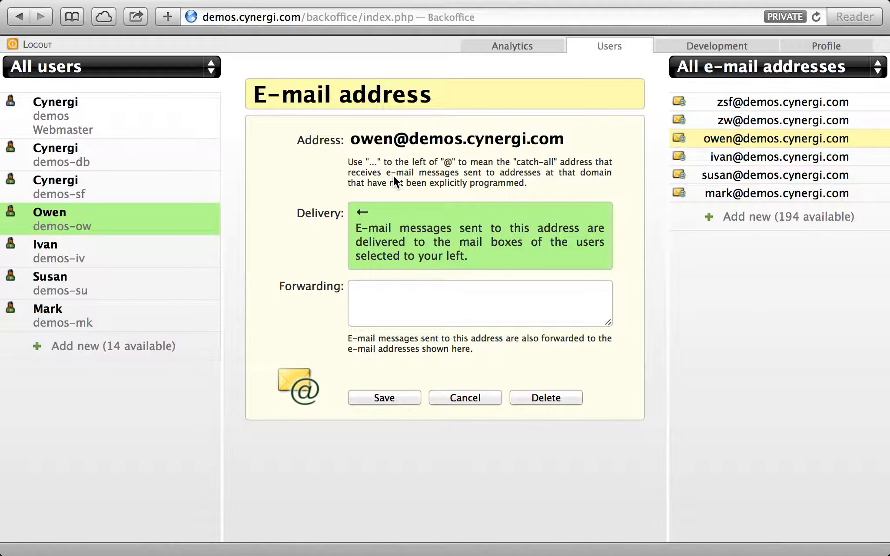
# Check who receives each personal address, acknowledging the notices along the way
pyautogui.click(450, 396)
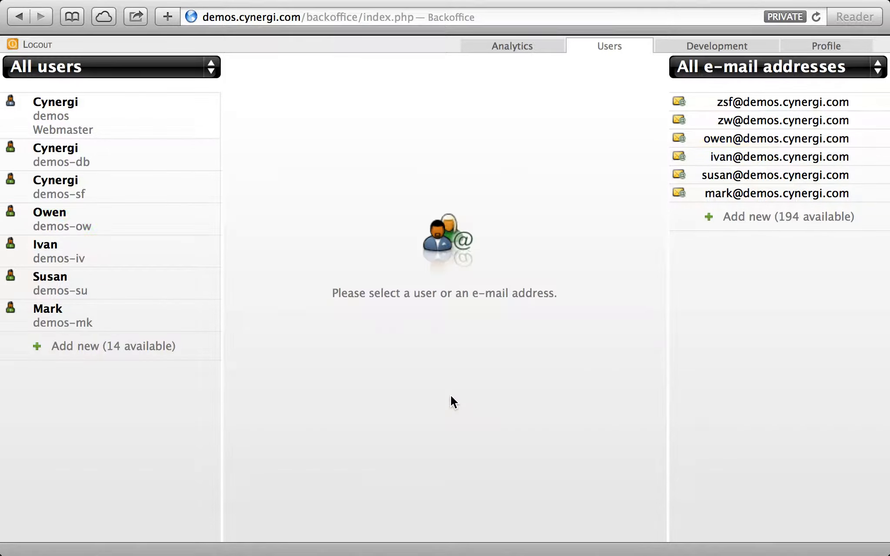
pyautogui.click(754, 156)
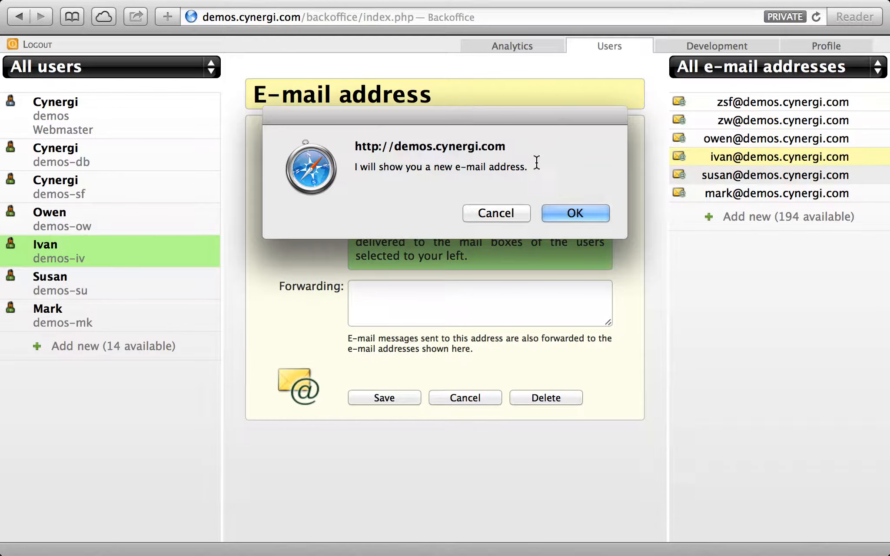
pyautogui.click(575, 213)
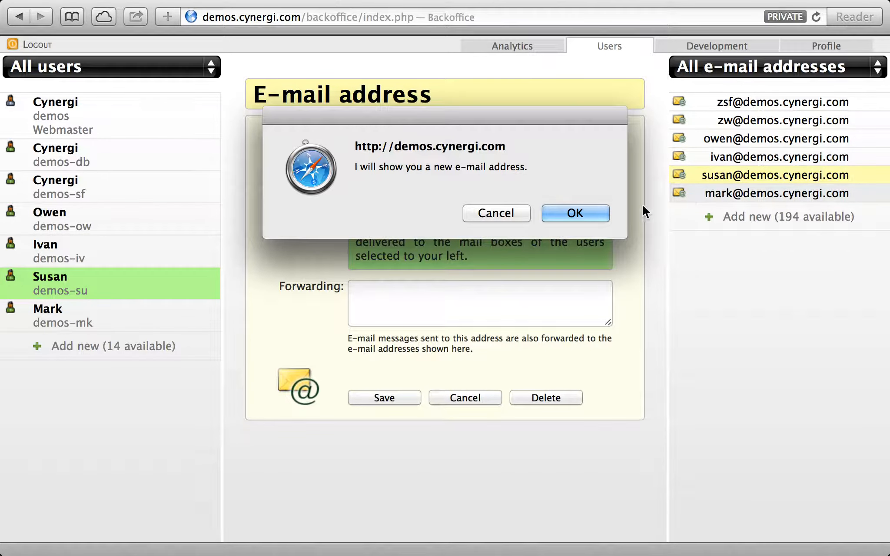
pyautogui.click(584, 215)
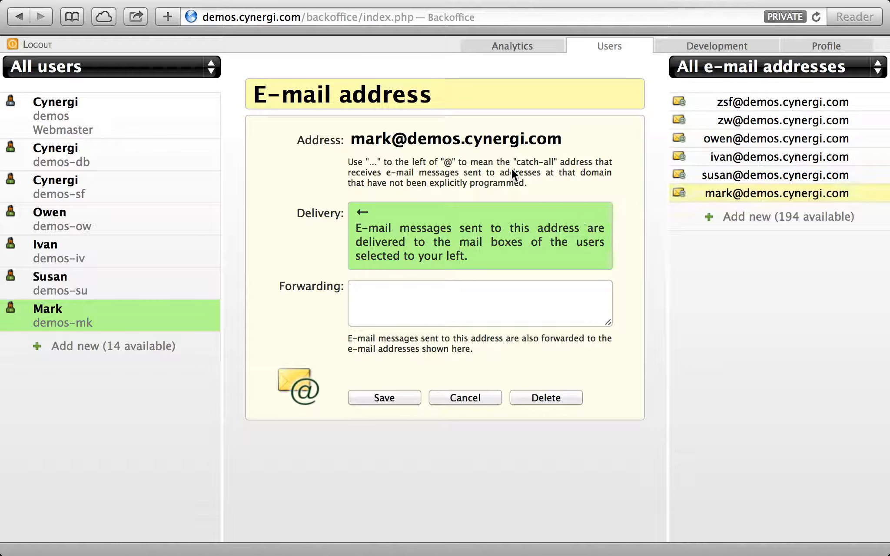
pyautogui.click(730, 158)
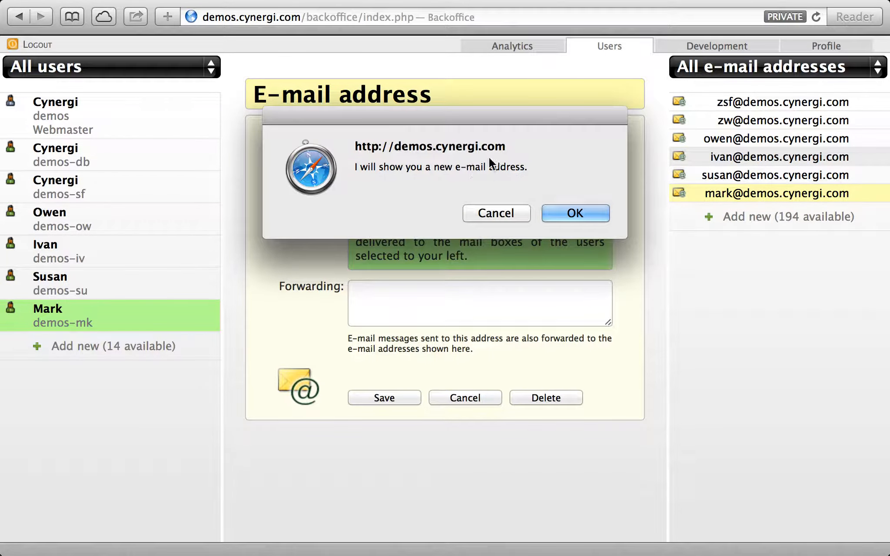
pyautogui.click(571, 209)
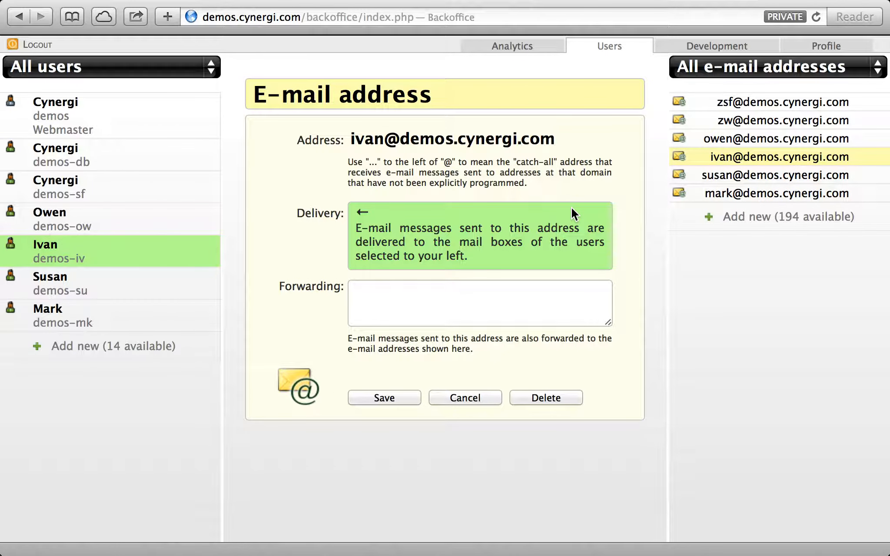
# Compare recipients across the personal addresses, close the details unchanged, and switch to the notes
pyautogui.click(705, 140)
pyautogui.click(712, 179)
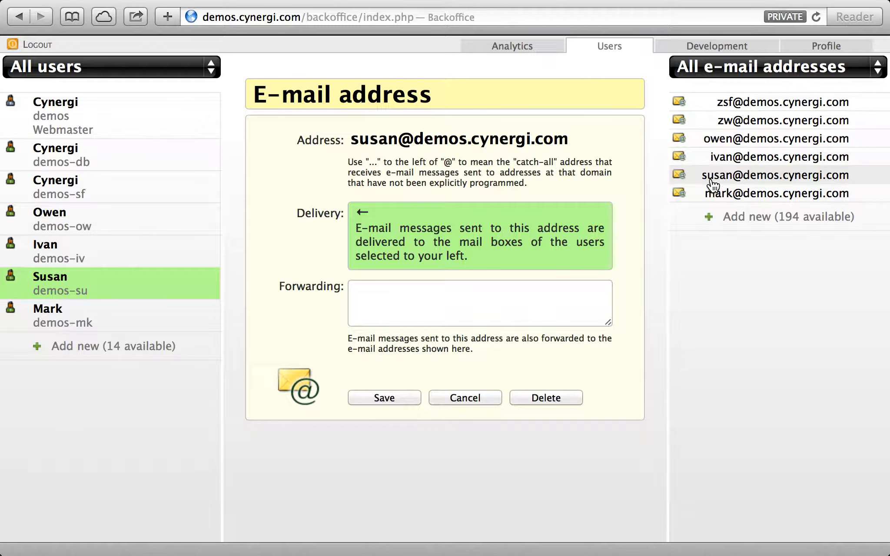
pyautogui.click(711, 193)
pyautogui.click(716, 165)
pyautogui.click(716, 174)
pyautogui.click(715, 139)
pyautogui.click(719, 161)
pyautogui.click(720, 179)
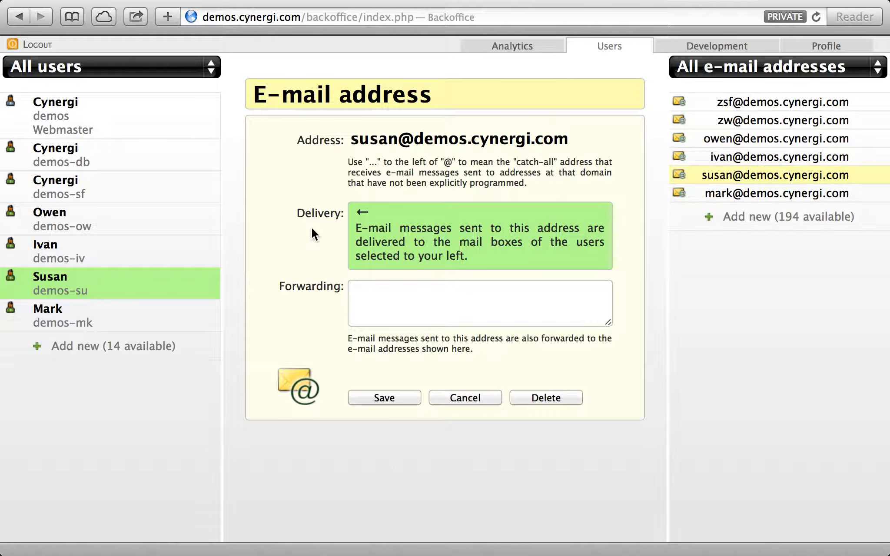
pyautogui.click(472, 399)
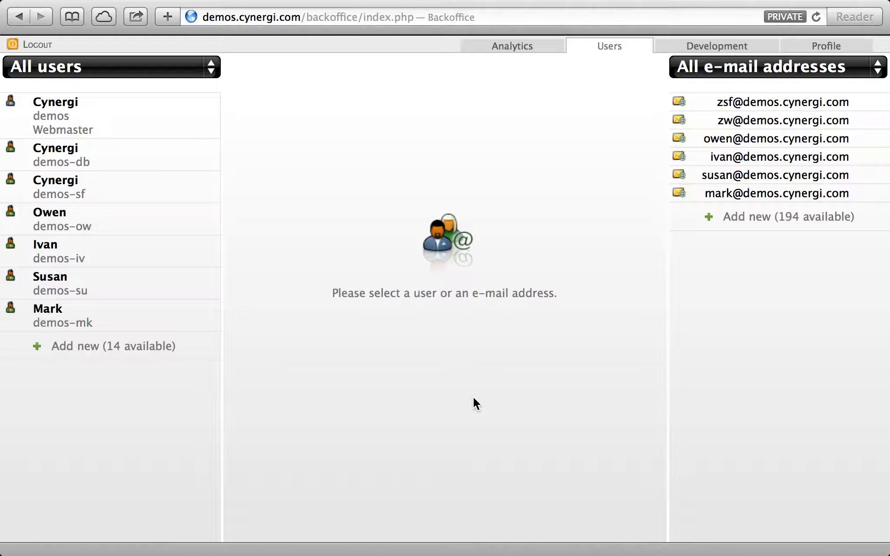
pyautogui.hotkey('ctrl', 'Right')
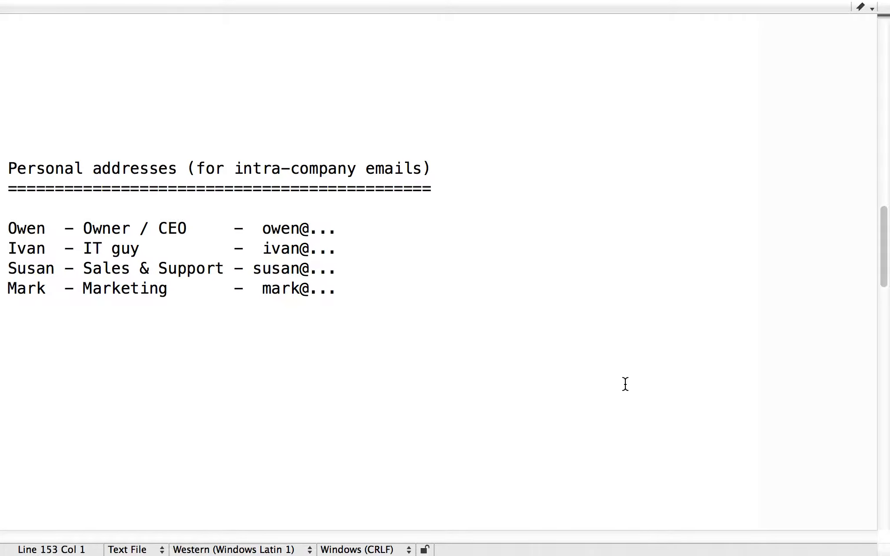
# Scroll to Role addresses and pick out administration, it, sales, support and marketing in the notes
pyautogui.scroll(-15, 624, 383)
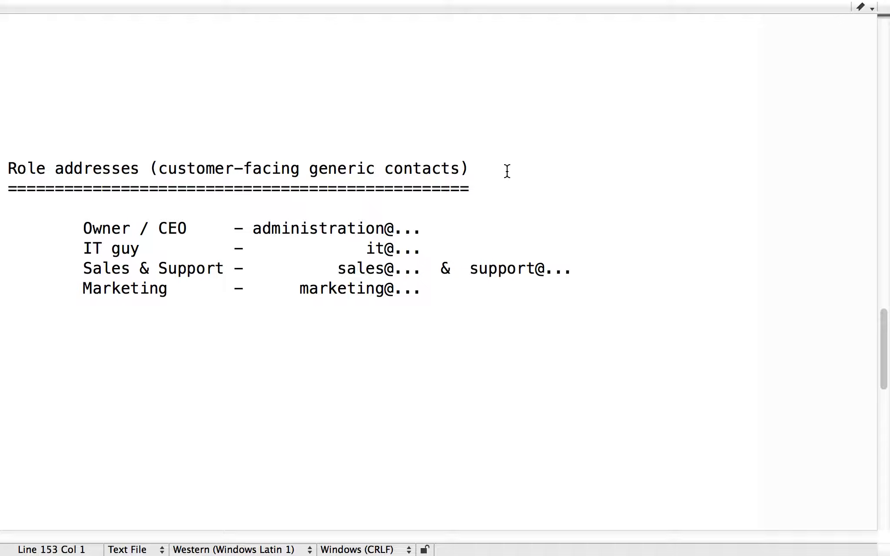
pyautogui.doubleClick(327, 227)
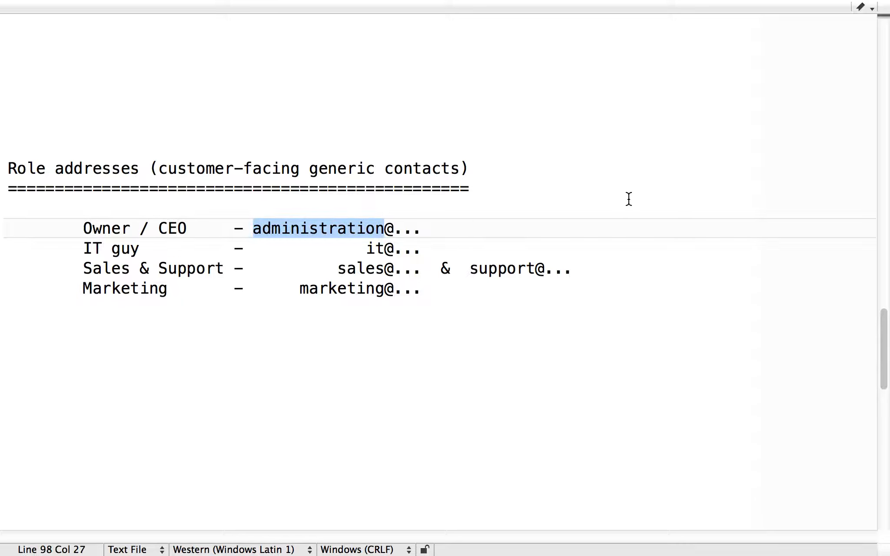
pyautogui.click(476, 225)
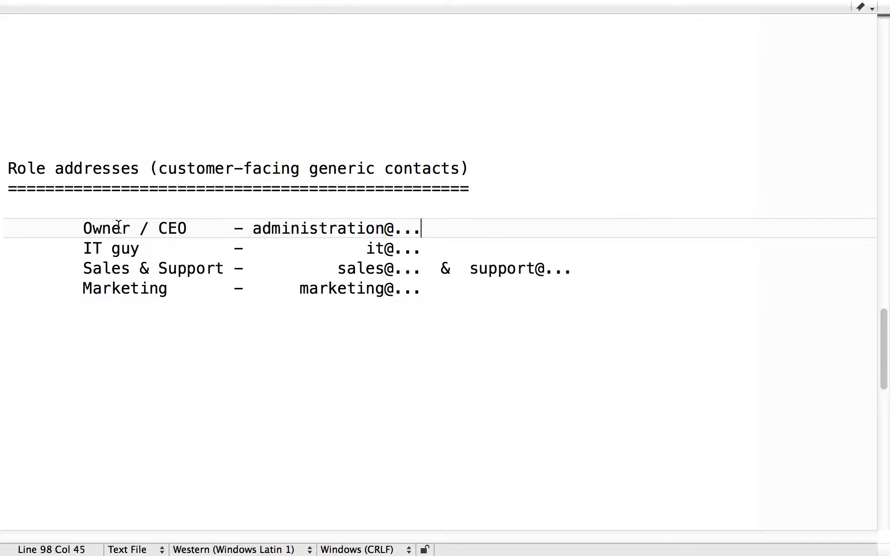
pyautogui.click(292, 225)
pyautogui.doubleClick(292, 225)
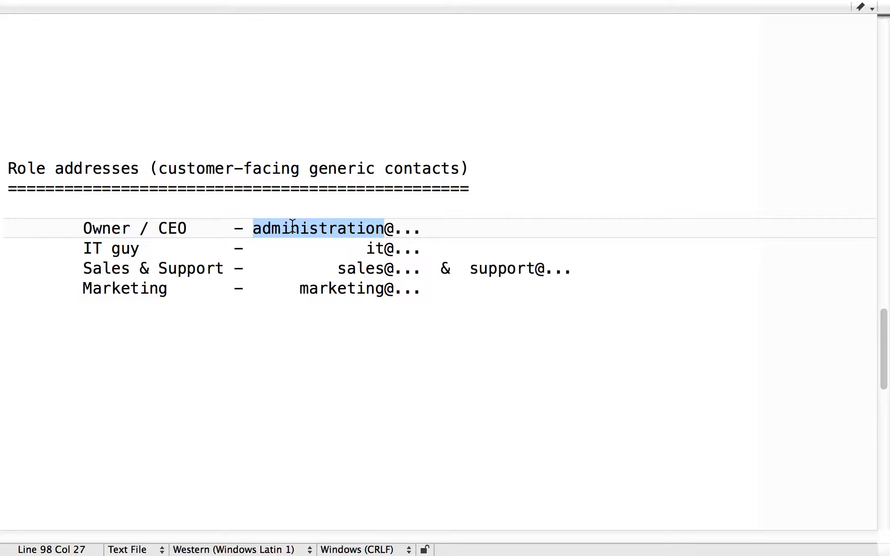
pyautogui.doubleClick(377, 246)
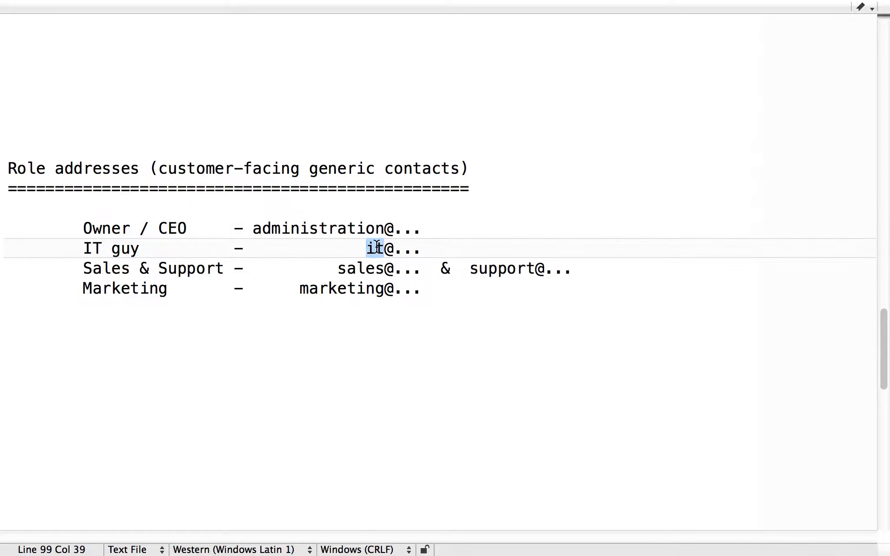
pyautogui.doubleClick(359, 270)
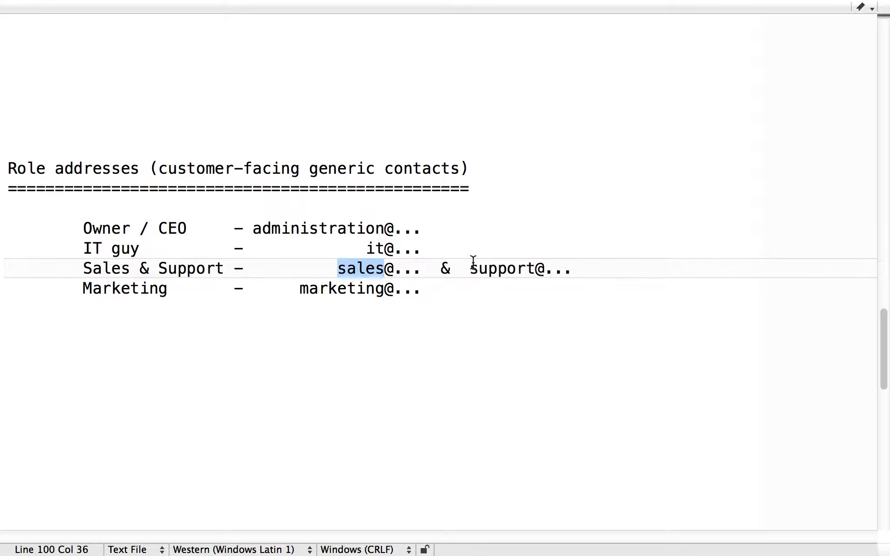
pyautogui.doubleClick(493, 268)
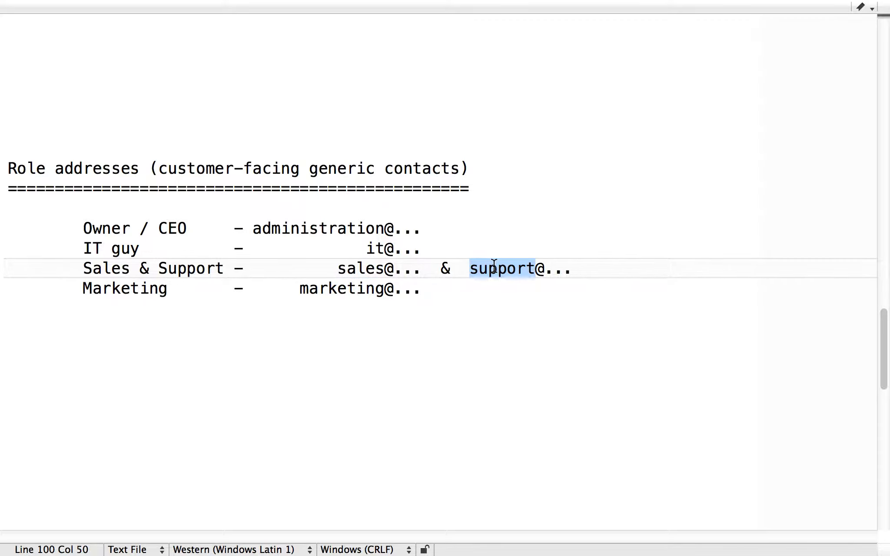
pyautogui.doubleClick(315, 290)
pyautogui.click(348, 334)
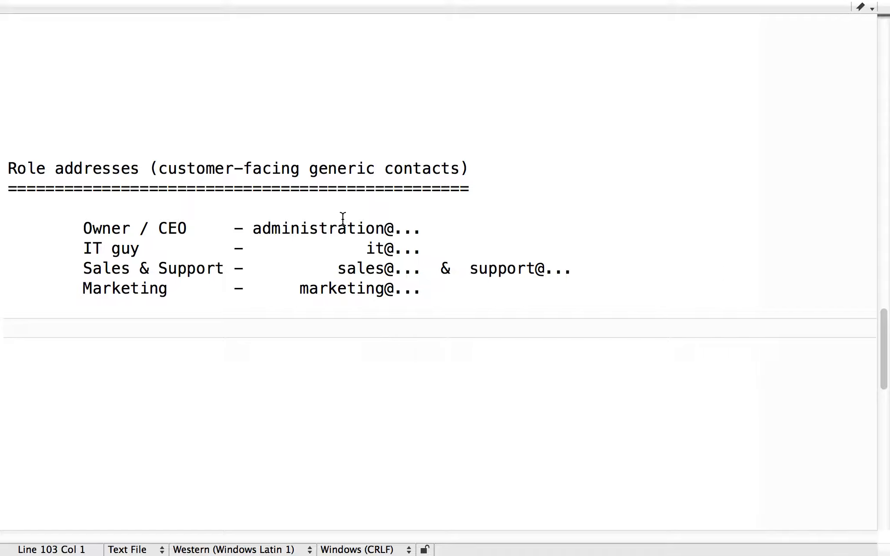
pyautogui.doubleClick(328, 231)
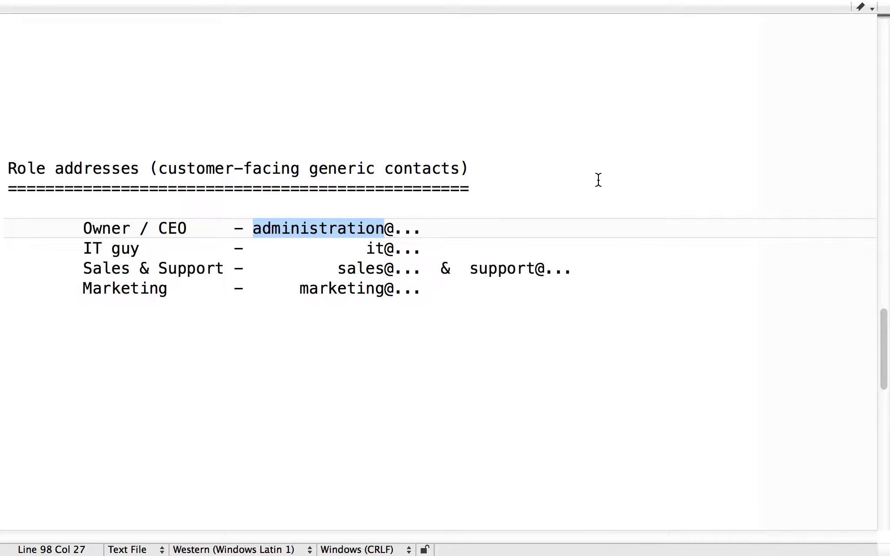
pyautogui.hotkey('ctrl', 'Left')
pyautogui.click(747, 218)
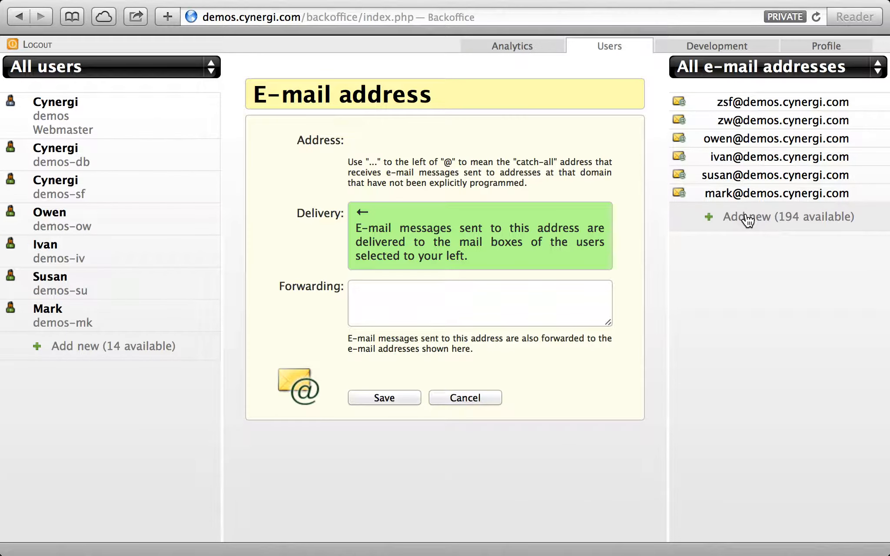
pyautogui.click(511, 138)
pyautogui.write('admj')
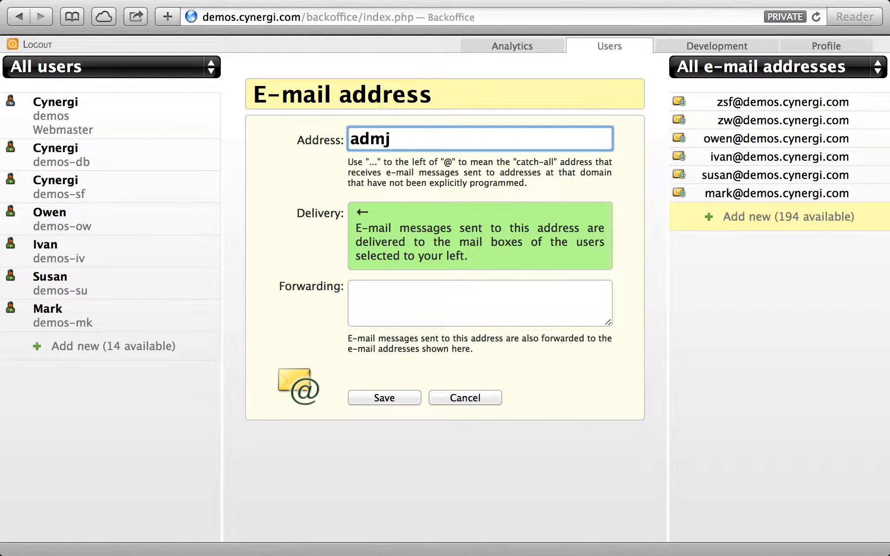
pyautogui.press('BackSpace')
pyautogui.write('inistration@')
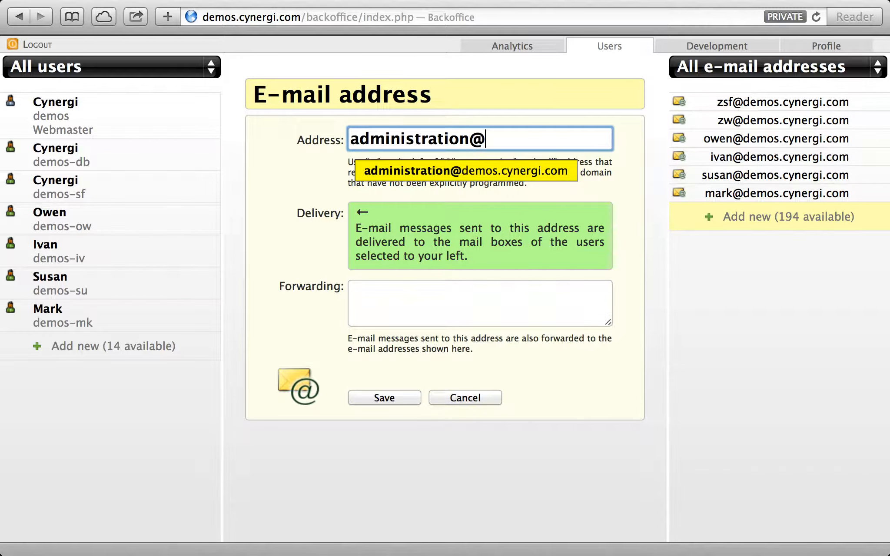
pyautogui.press('Return')
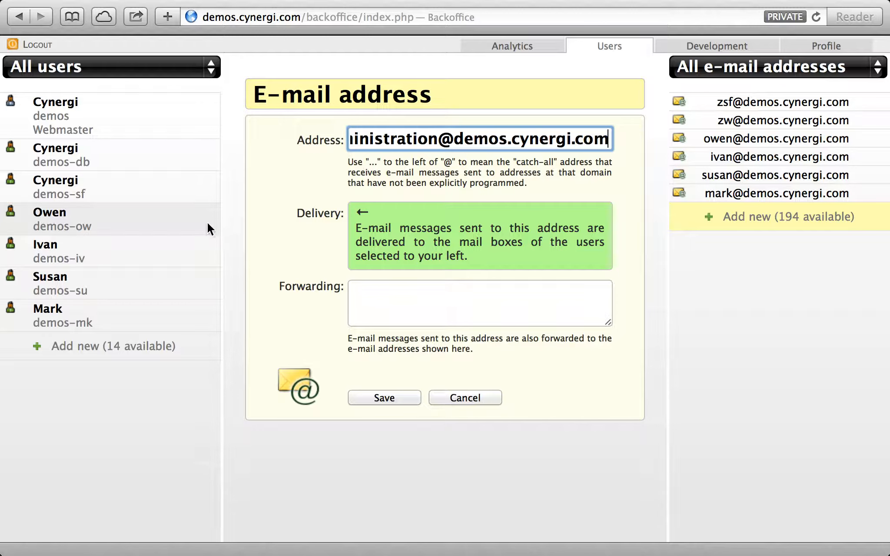
pyautogui.click(195, 226)
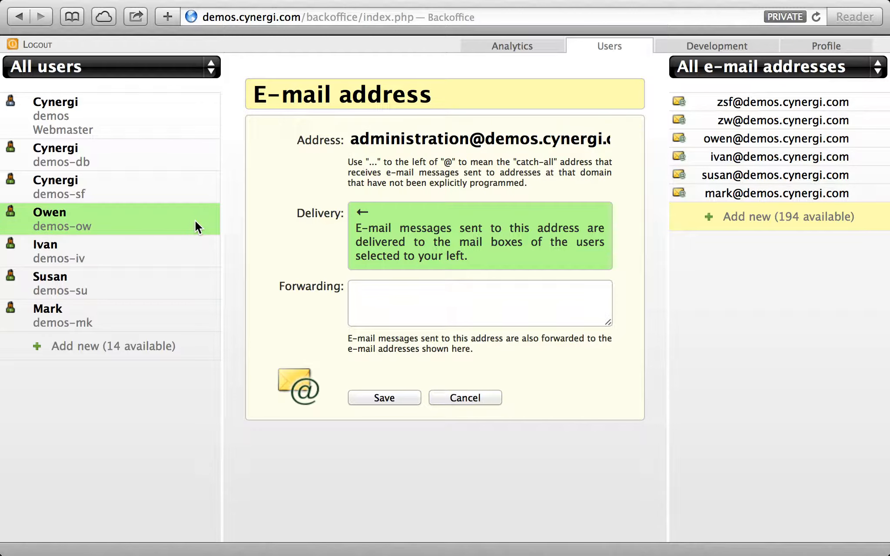
pyautogui.click(391, 398)
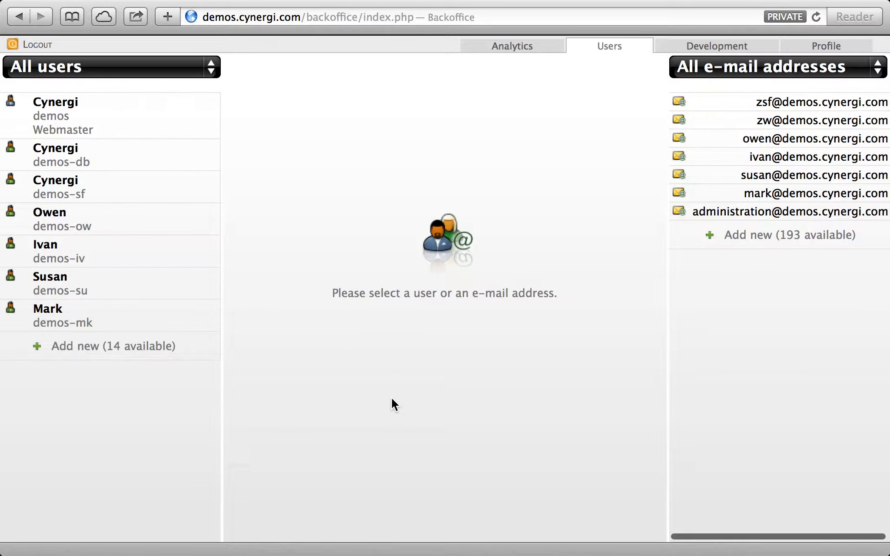
# Check recipients of administration@ and the fourth user's own address, closing without changes
pyautogui.click(776, 213)
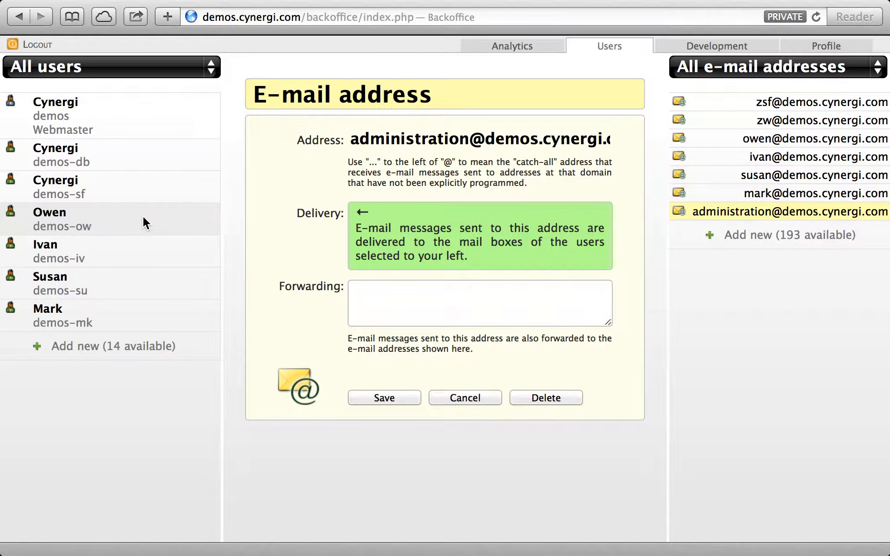
pyautogui.click(766, 151)
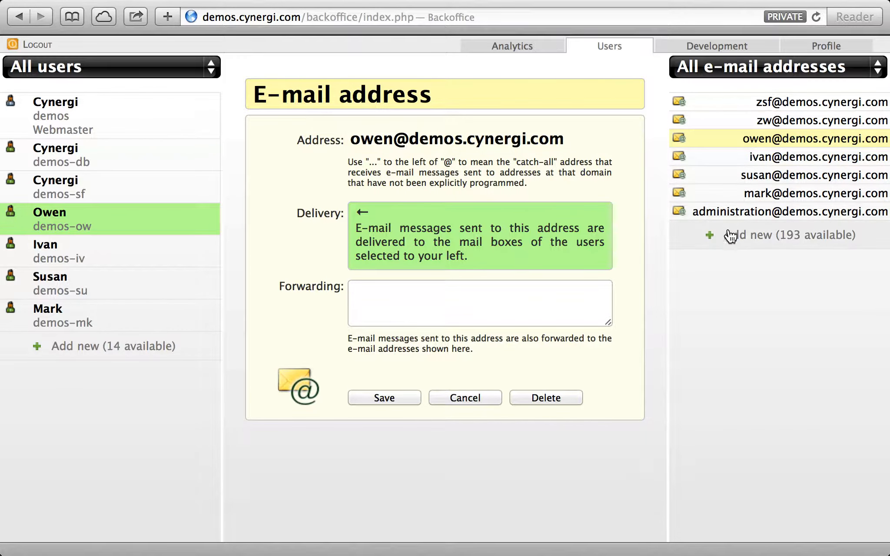
pyautogui.click(480, 393)
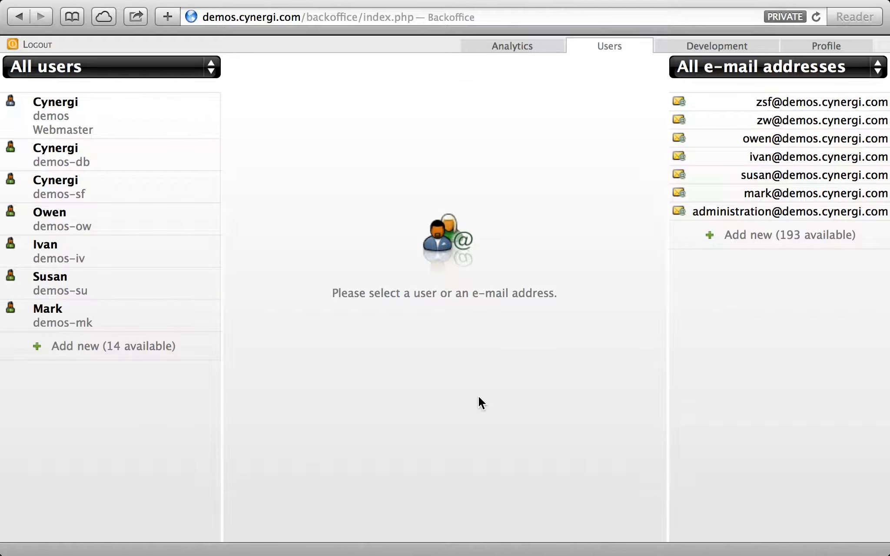
pyautogui.click(167, 232)
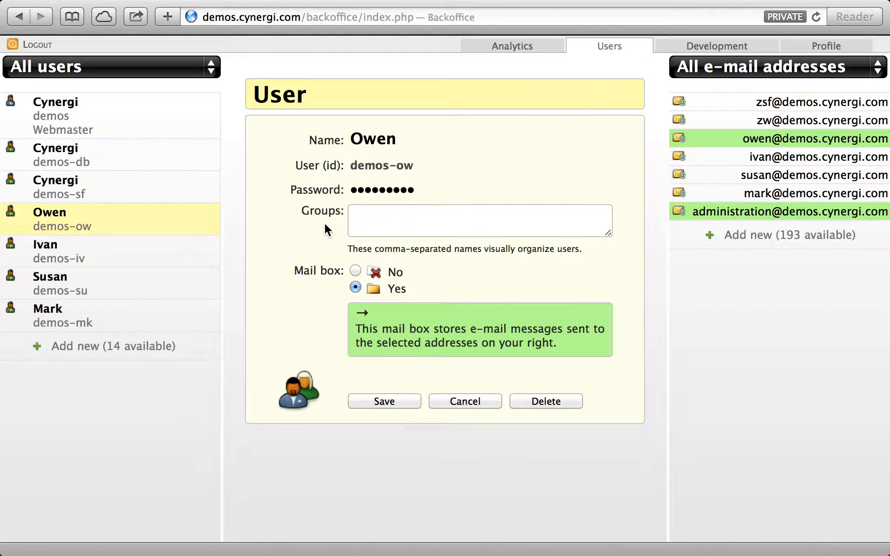
pyautogui.click(771, 216)
pyautogui.click(772, 215)
pyautogui.click(448, 407)
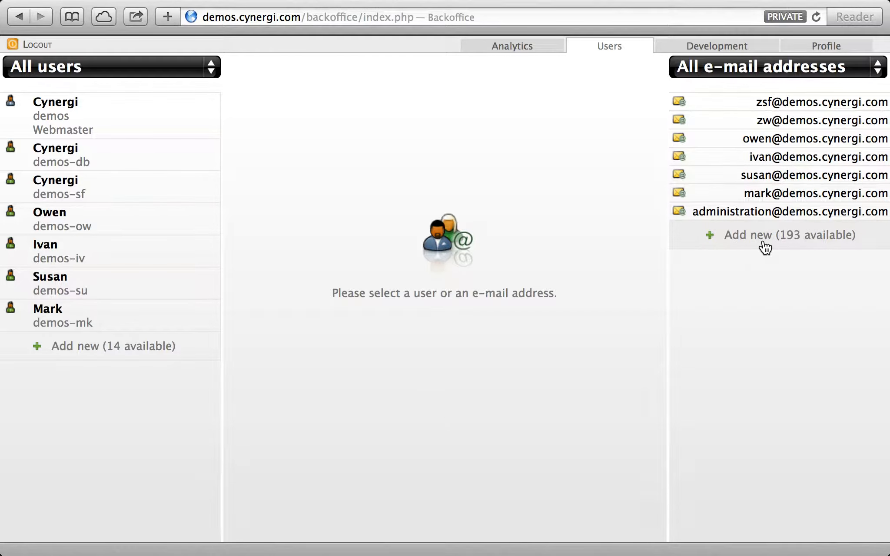
pyautogui.hotkey('ctrl', 'Right')
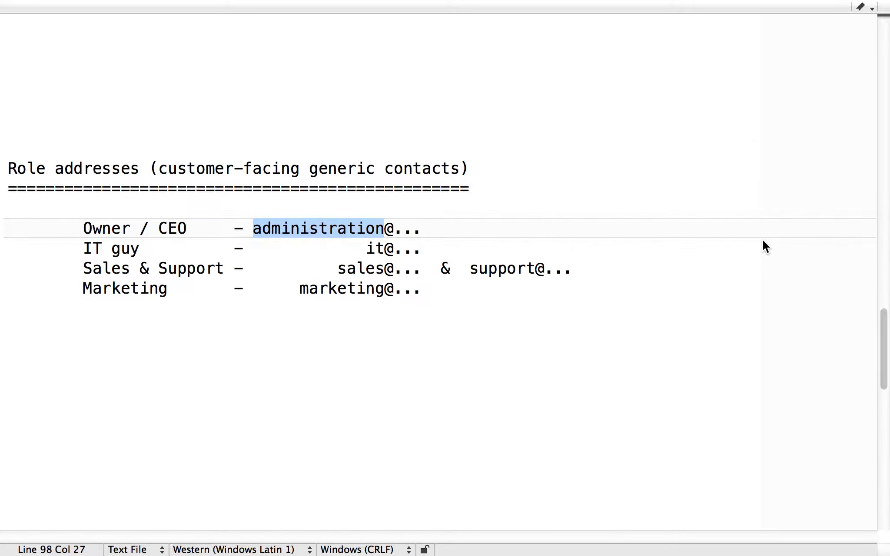
pyautogui.hotkey('ctrl', 'Left')
pyautogui.click(763, 242)
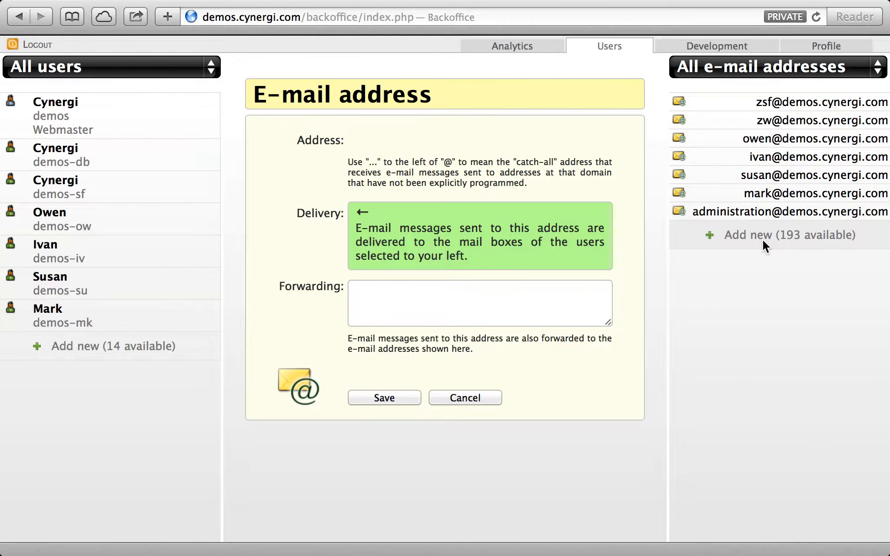
pyautogui.click(464, 138)
pyautogui.write('i')
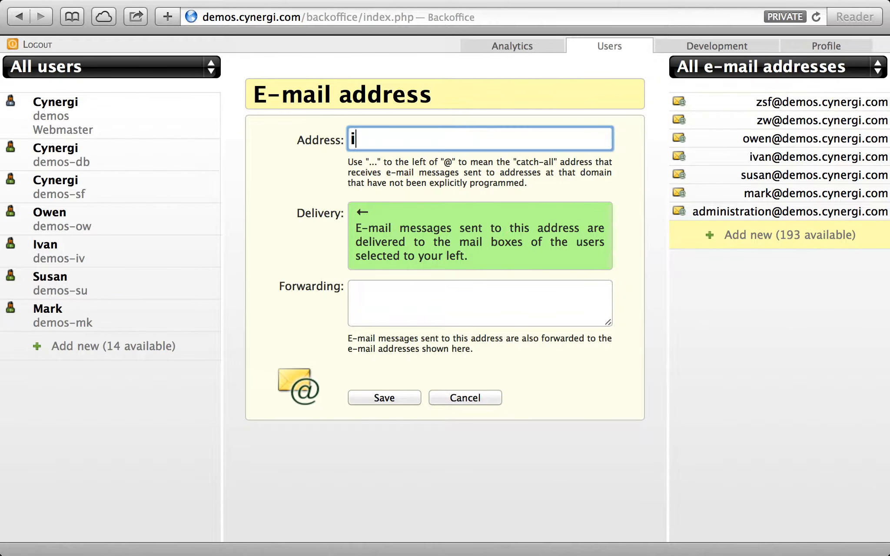
pyautogui.write('t@')
pyautogui.press('Down')
pyautogui.press('Return')
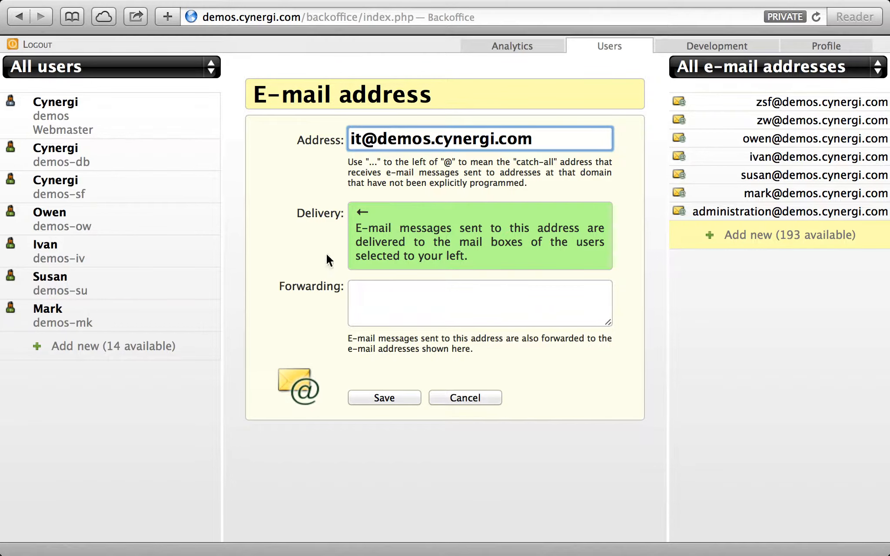
pyautogui.click(136, 254)
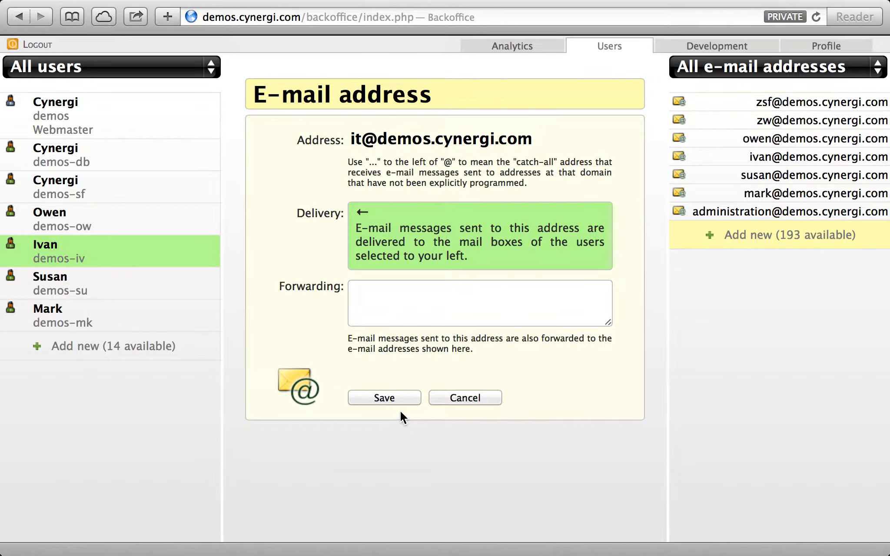
pyautogui.click(399, 397)
# Start another new address and enter sales@ after glancing at the role notes
pyautogui.click(778, 257)
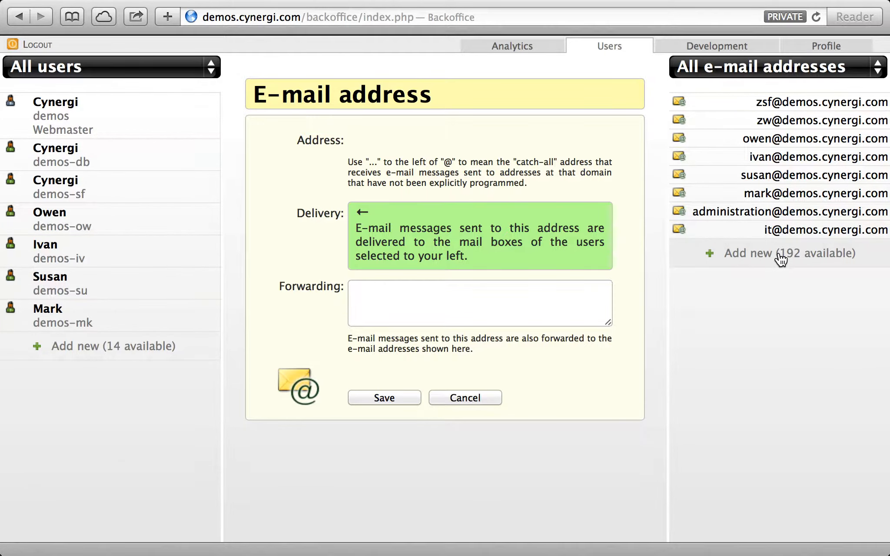
pyautogui.click(435, 135)
pyautogui.hotkey('ctrl', 'Right')
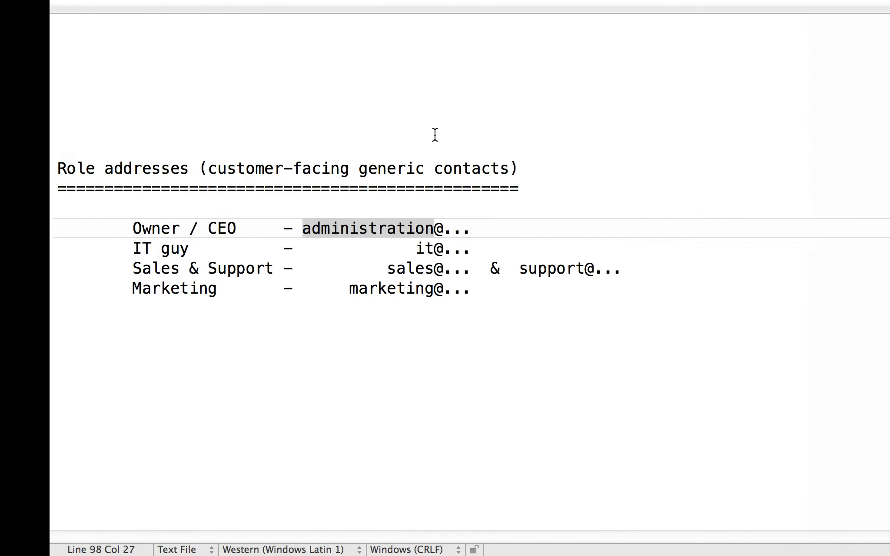
pyautogui.hotkey('ctrl', 'Left')
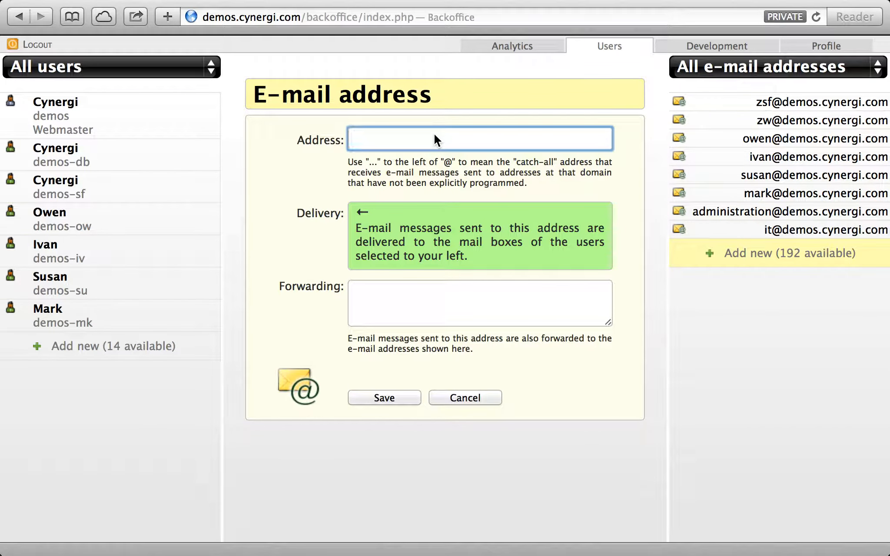
pyautogui.write('sales@')
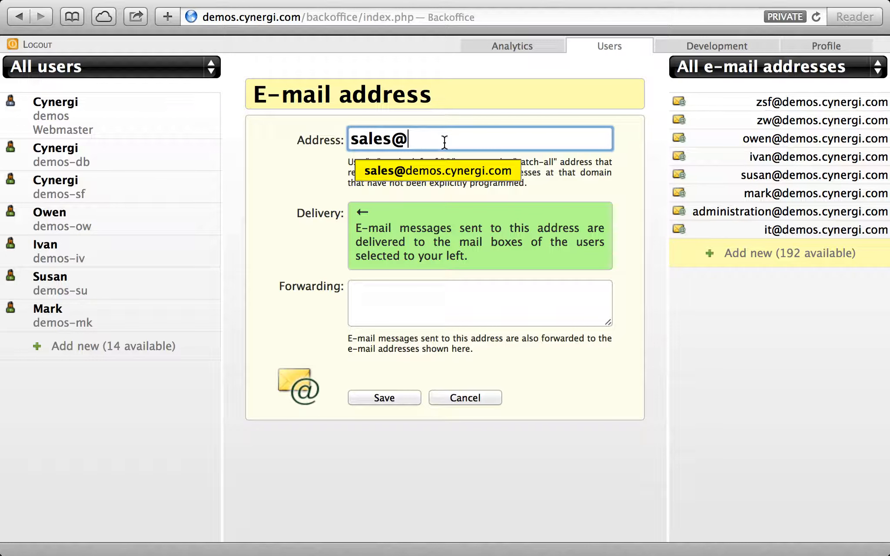
pyautogui.click(460, 169)
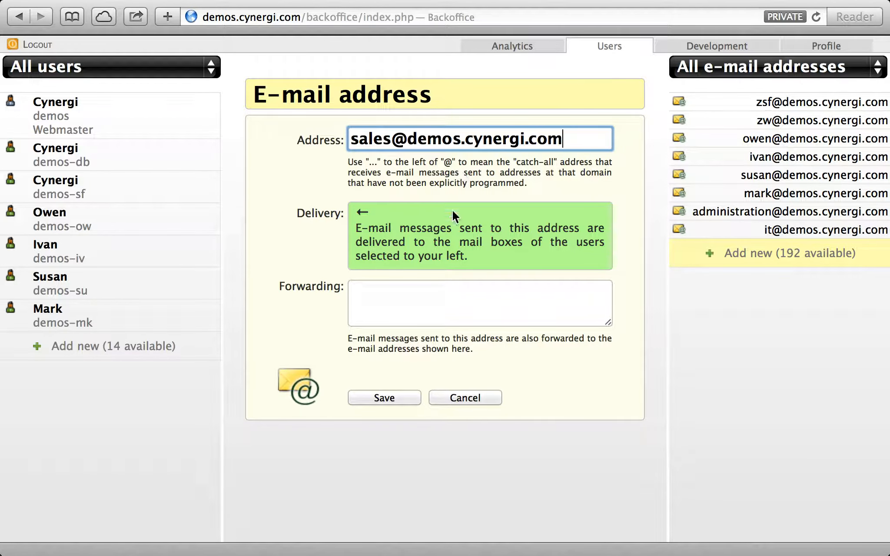
pyautogui.click(156, 281)
pyautogui.click(384, 398)
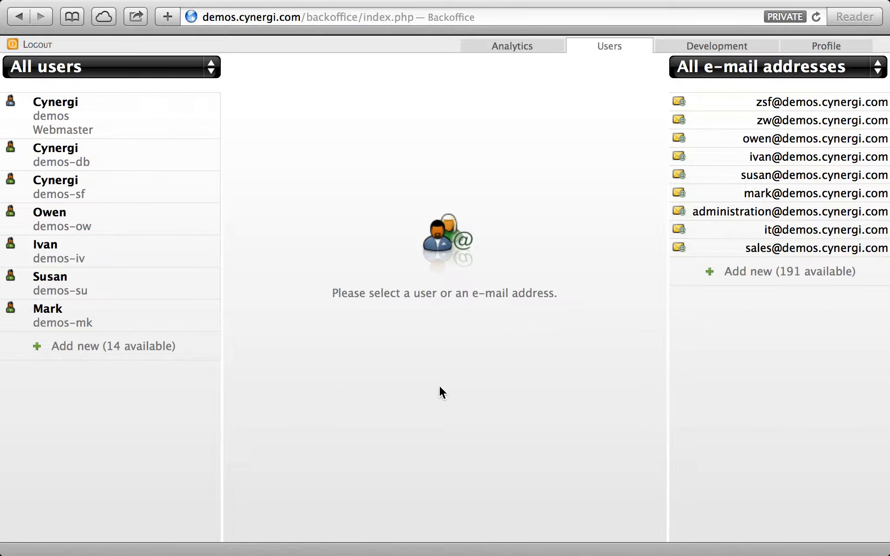
pyautogui.click(823, 273)
pyautogui.click(491, 139)
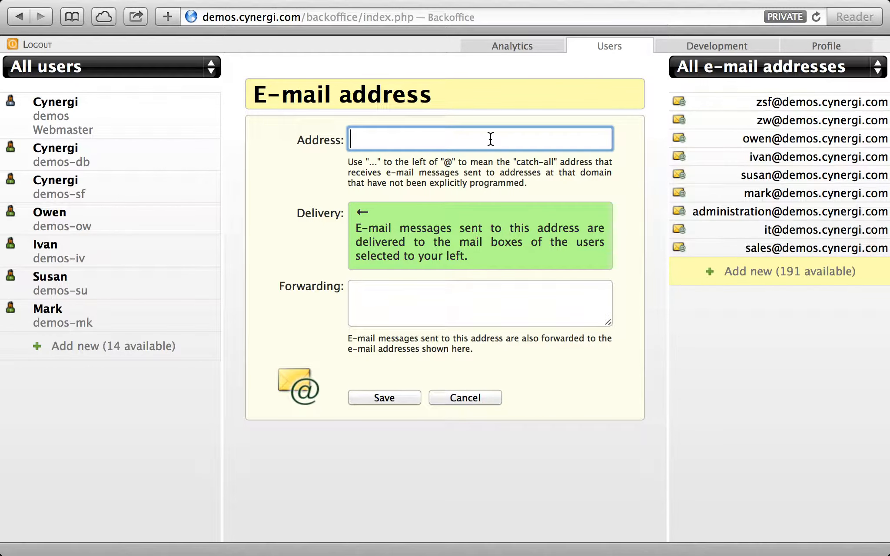
pyautogui.write('support@')
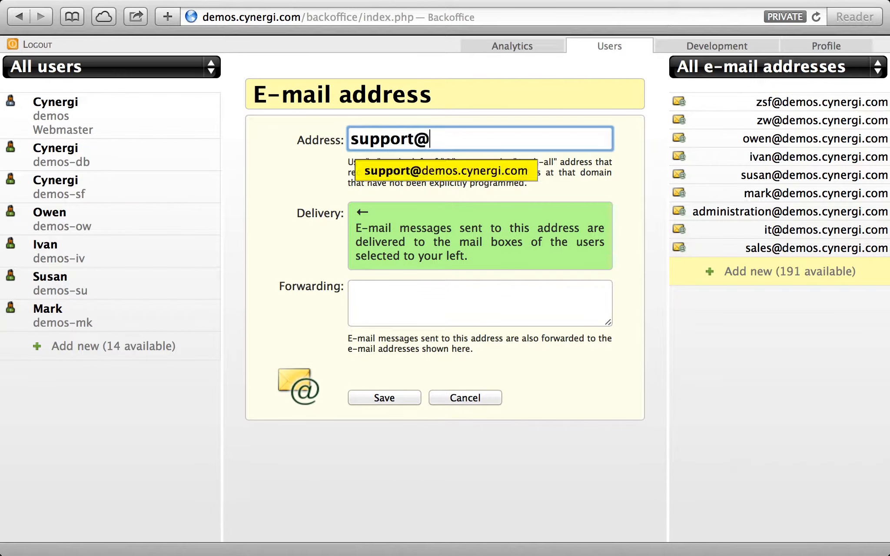
pyautogui.press('Return')
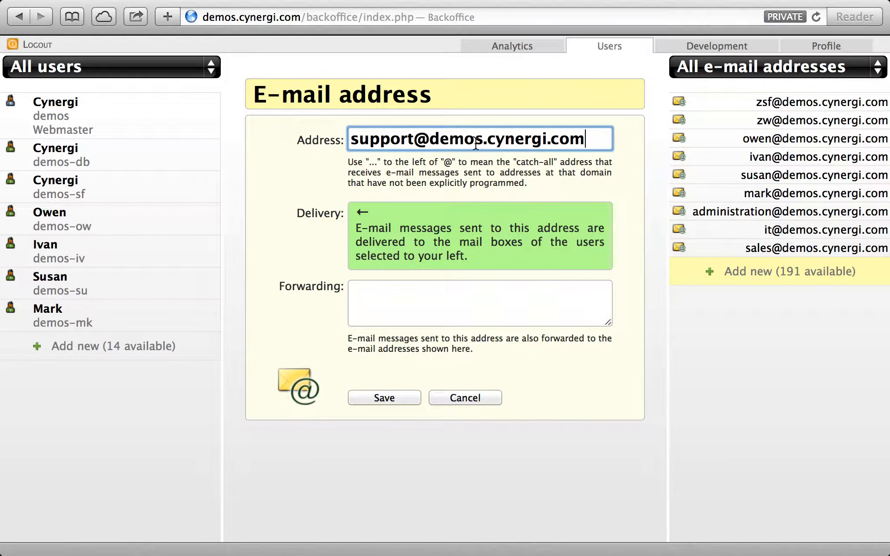
pyautogui.click(157, 283)
pyautogui.click(371, 397)
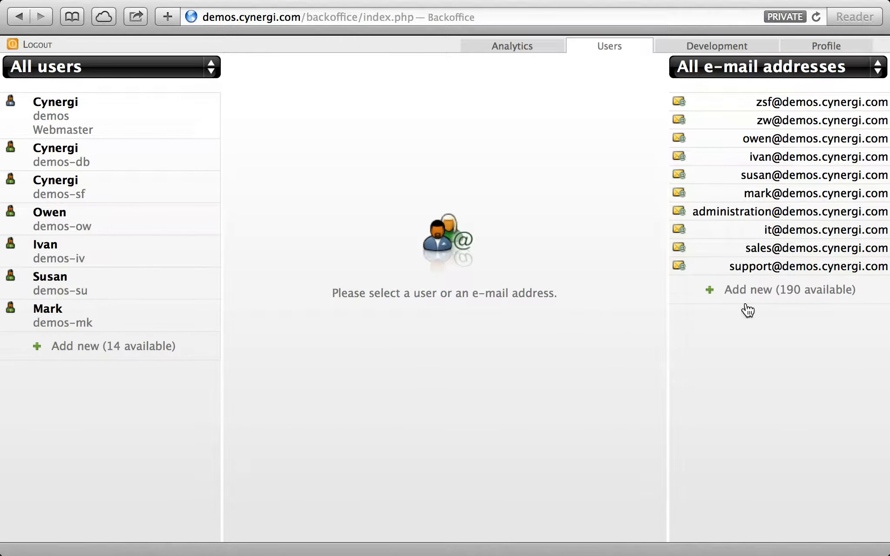
pyautogui.click(784, 295)
pyautogui.click(435, 139)
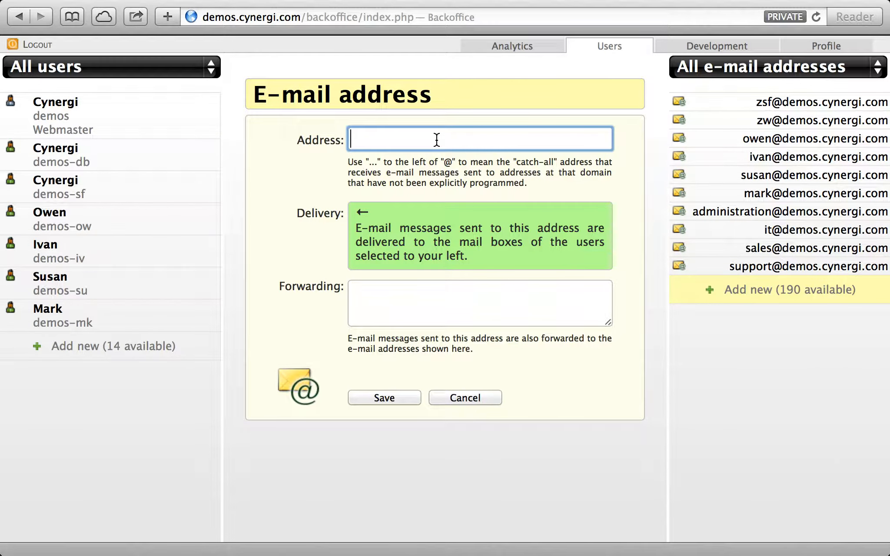
pyautogui.write('marketing@')
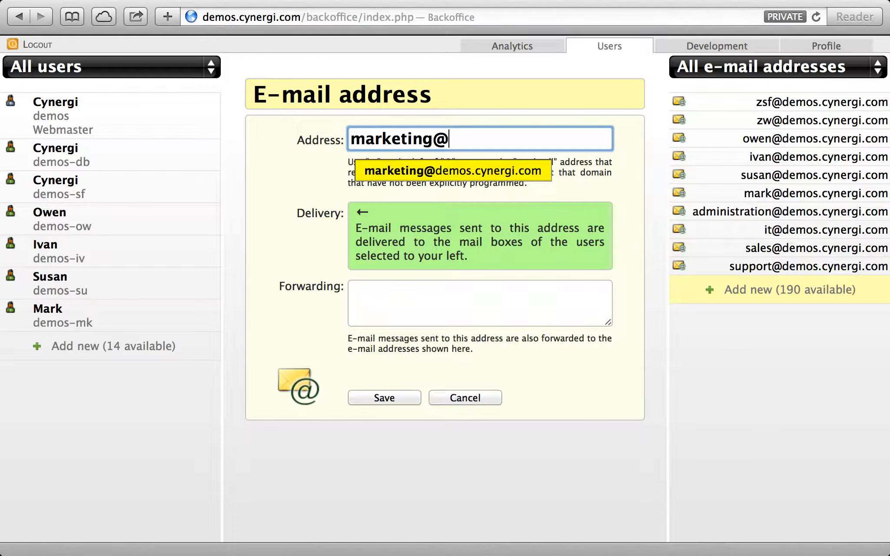
pyautogui.press('Return')
pyautogui.click(110, 310)
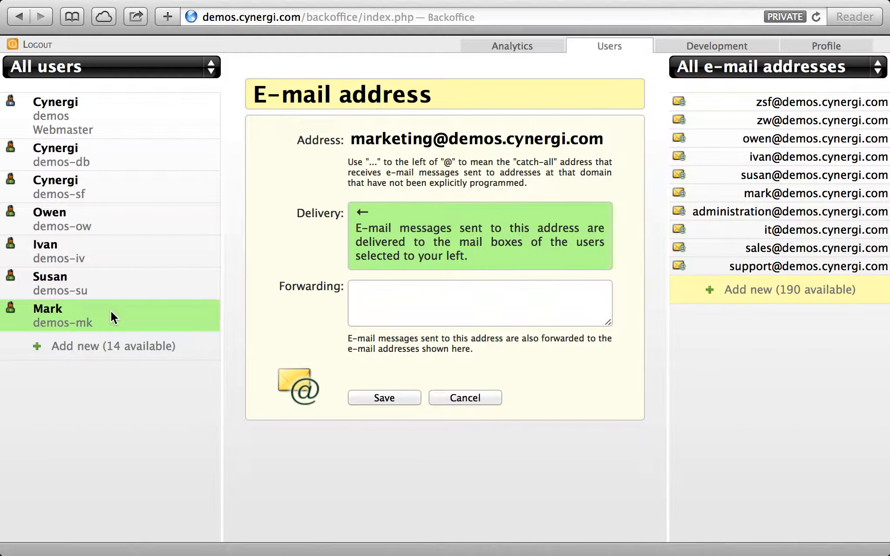
pyautogui.click(381, 397)
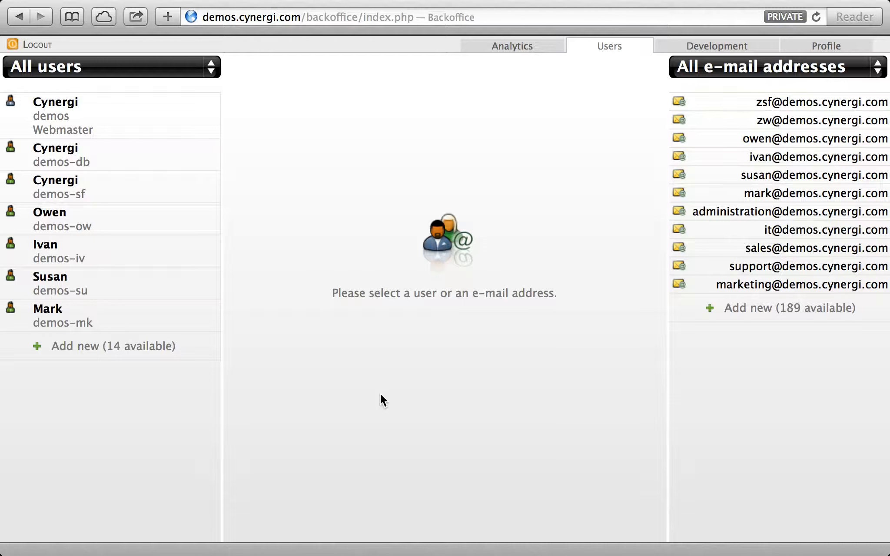
pyautogui.click(110, 285)
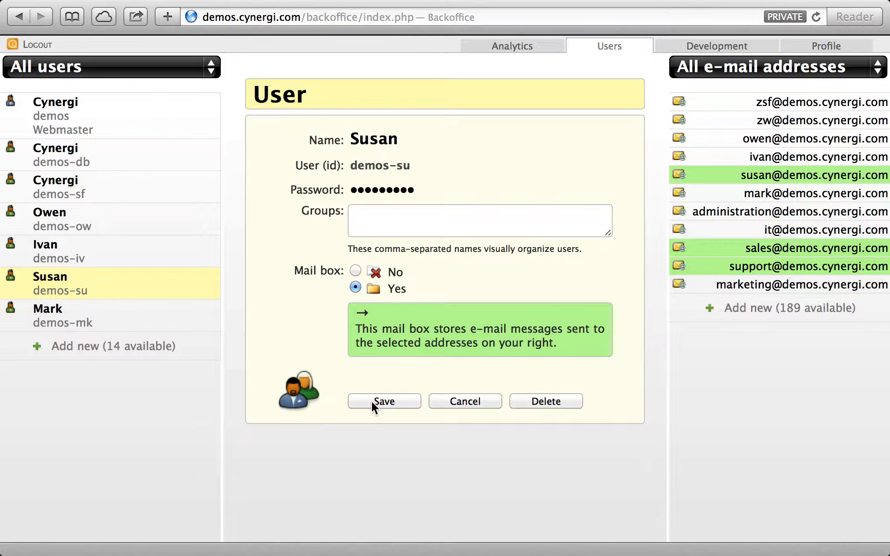
pyautogui.click(462, 402)
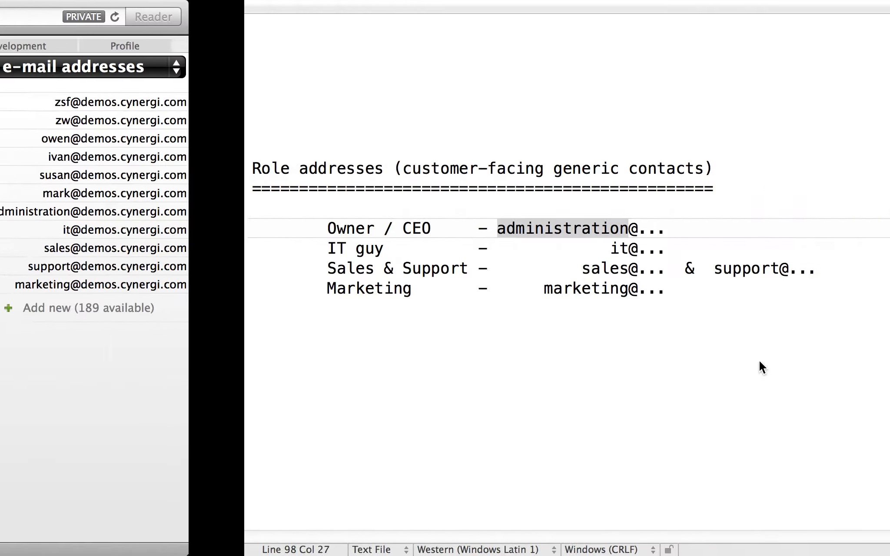
pyautogui.click(361, 346)
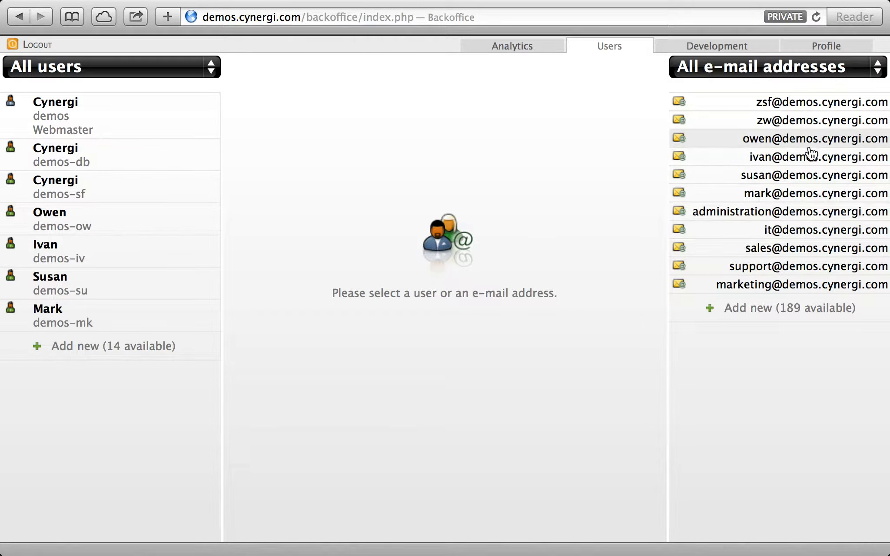
pyautogui.click(103, 224)
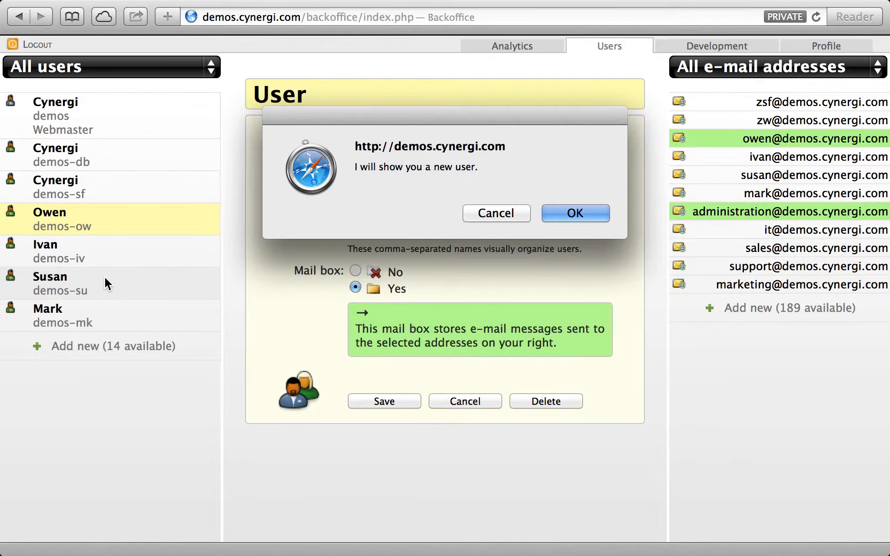
pyautogui.click(576, 213)
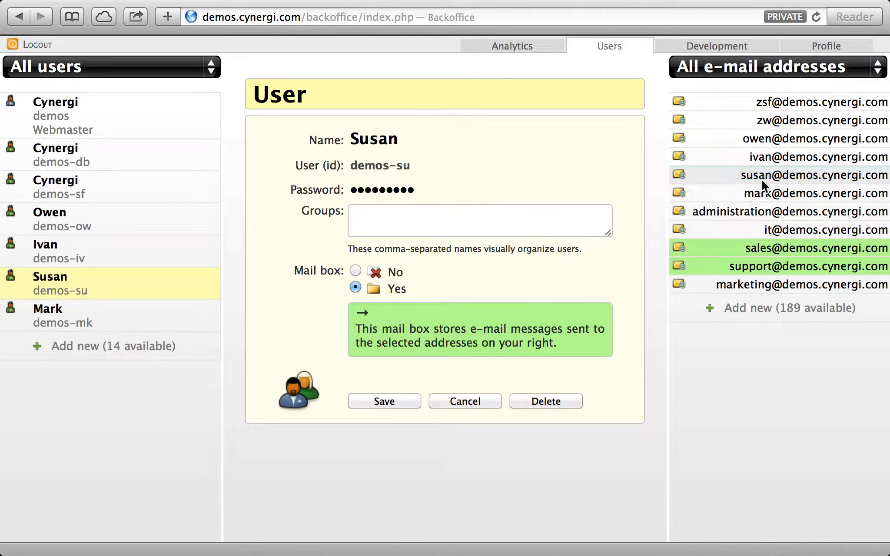
pyautogui.click(760, 270)
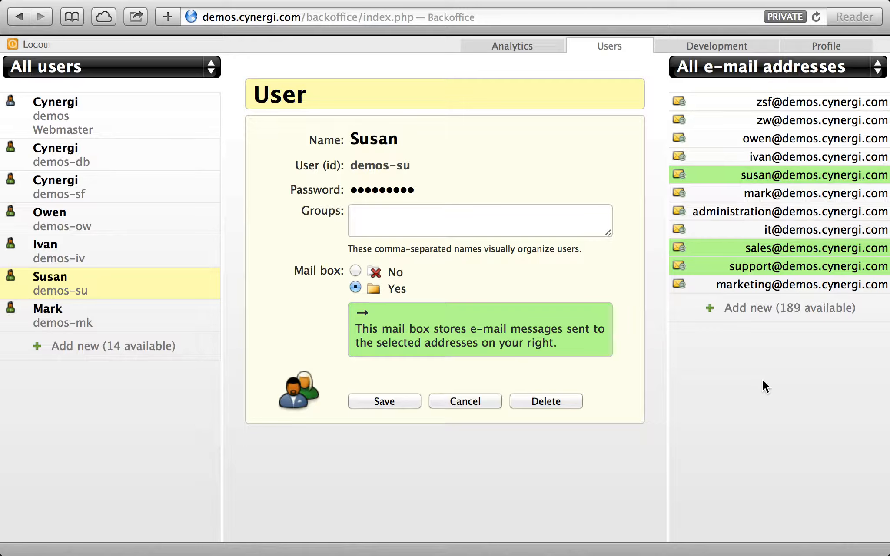
pyautogui.click(465, 401)
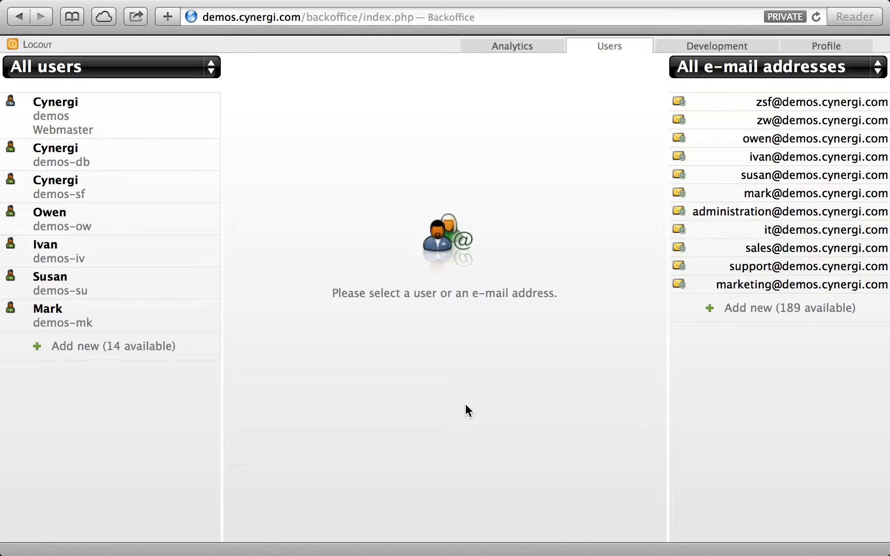
# Scroll the TextWrangler notes down to the 'Say Susan went on holidays' section
pyautogui.hotkey('ctrl', 'Right')
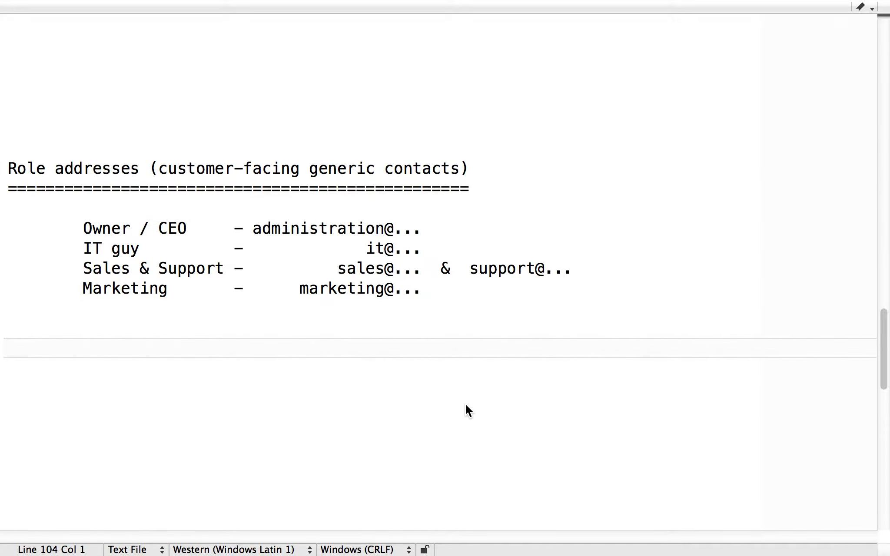
pyautogui.scroll(-5, 751, 387)
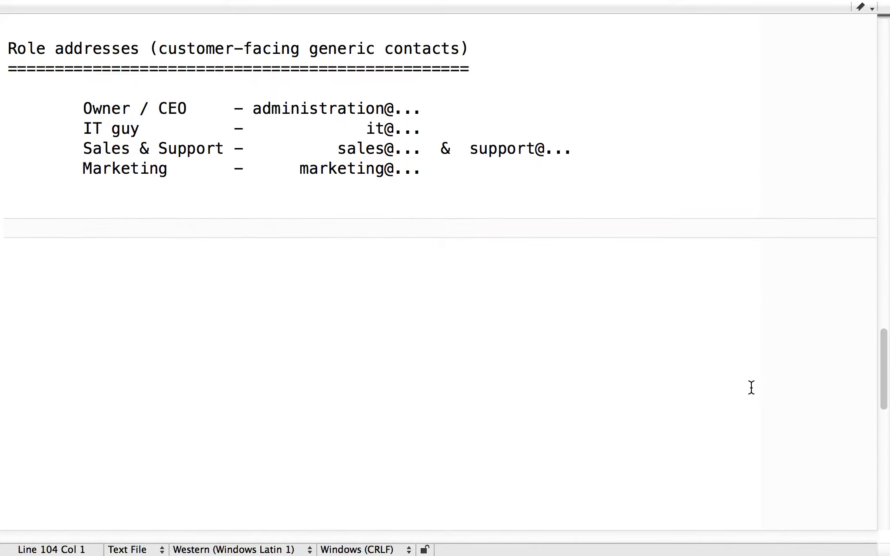
pyautogui.scroll(-10, 751, 387)
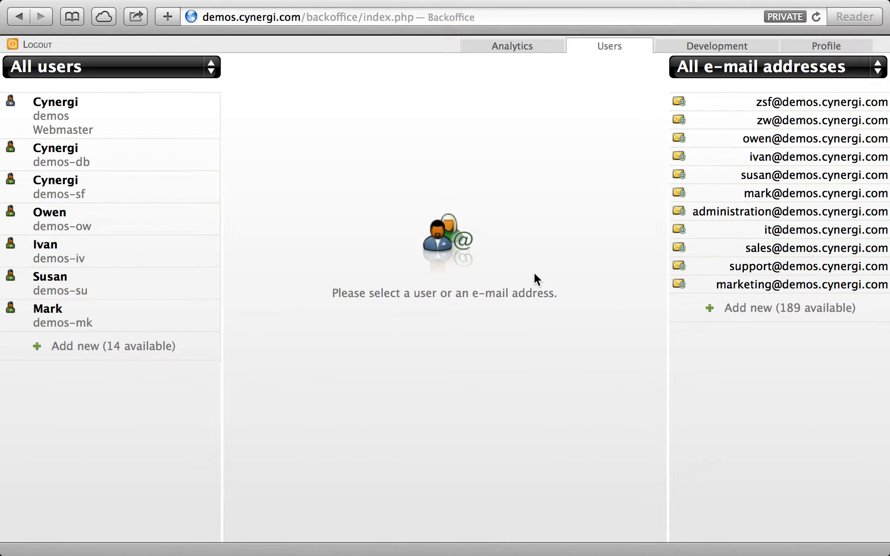
pyautogui.click(155, 288)
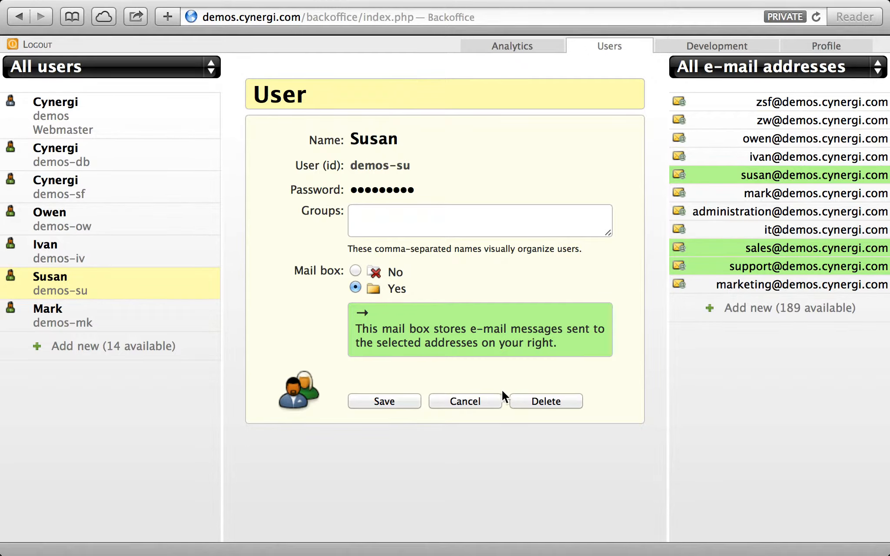
pyautogui.click(467, 401)
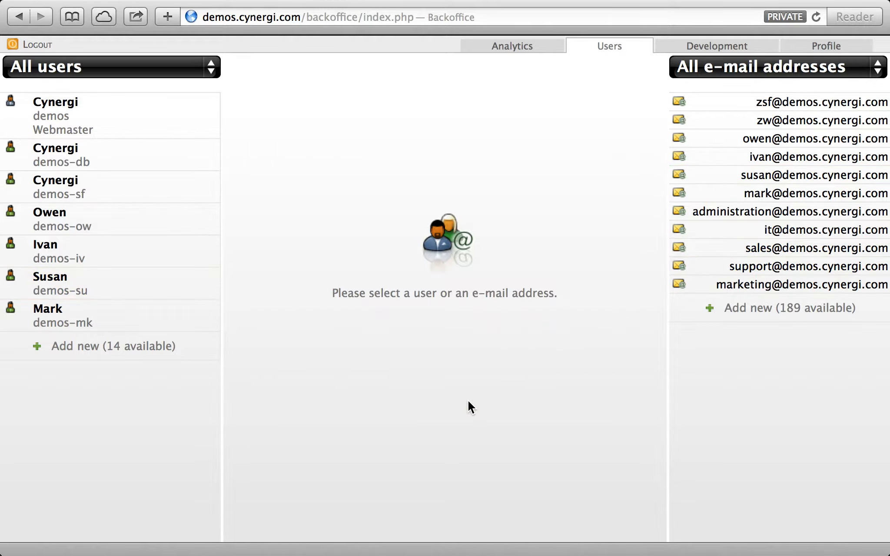
pyautogui.click(796, 251)
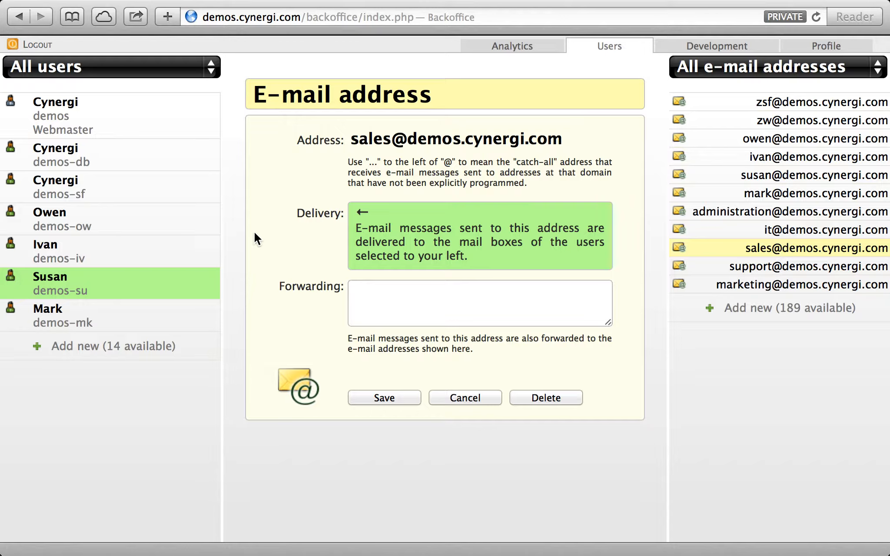
pyautogui.click(191, 217)
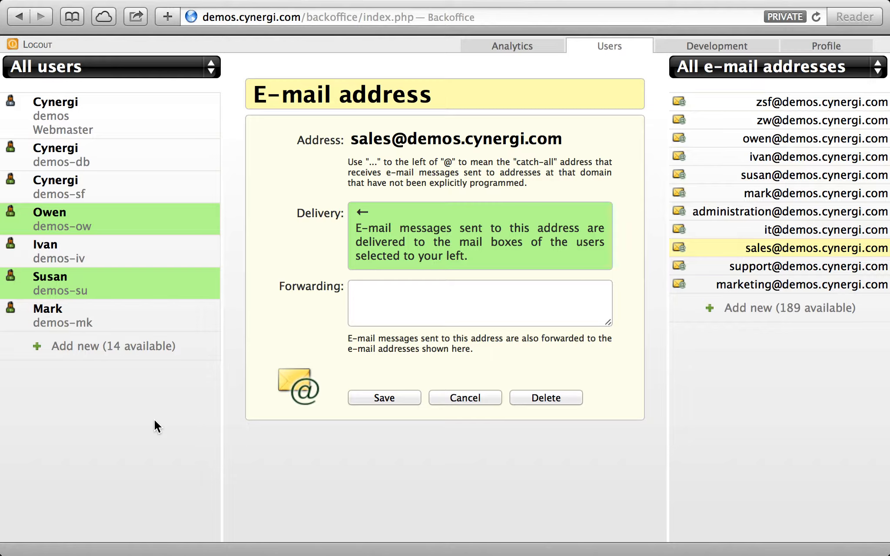
pyautogui.click(131, 275)
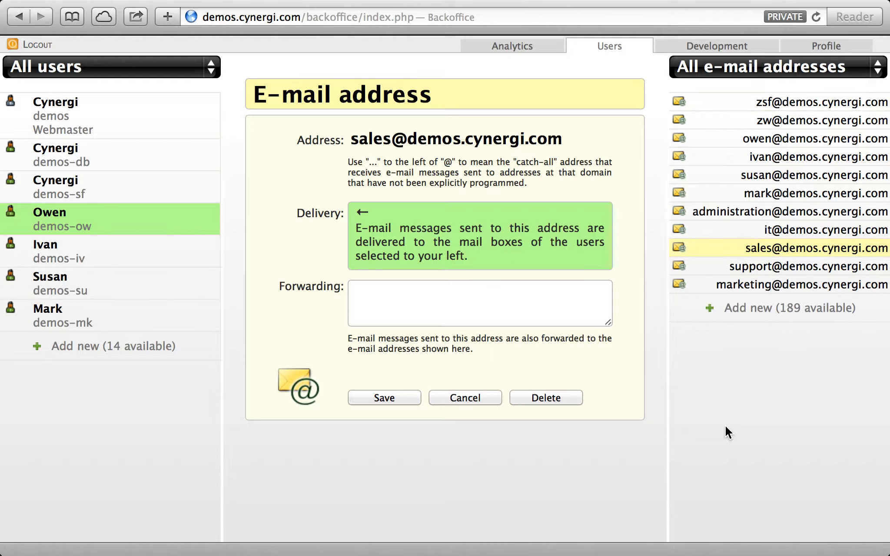
pyautogui.click(355, 397)
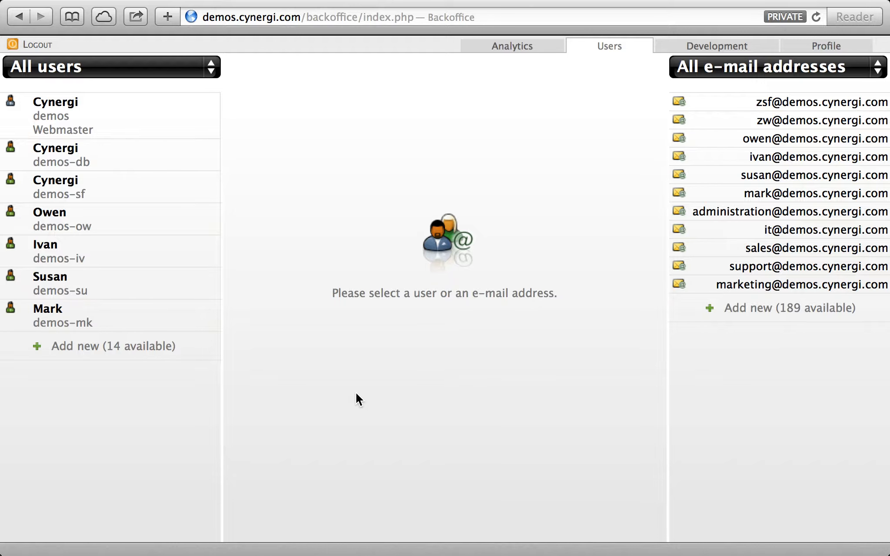
pyautogui.click(735, 251)
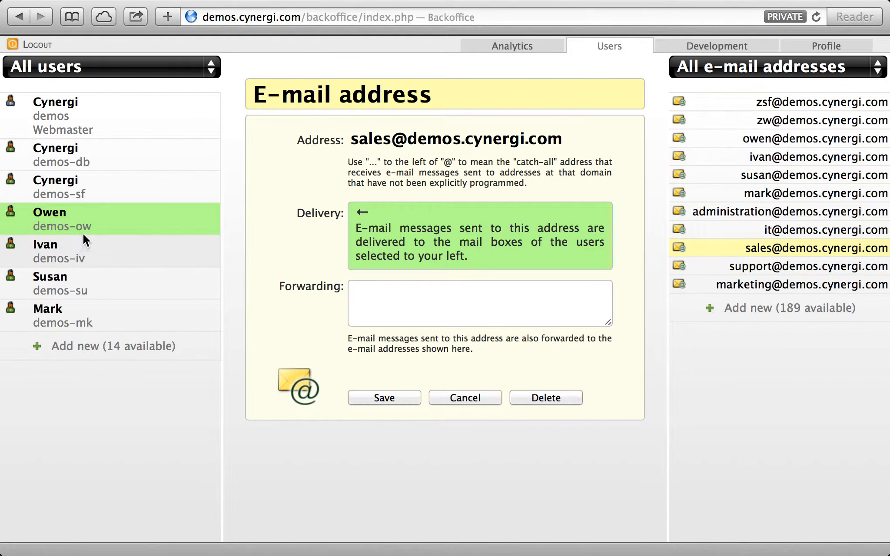
pyautogui.click(460, 395)
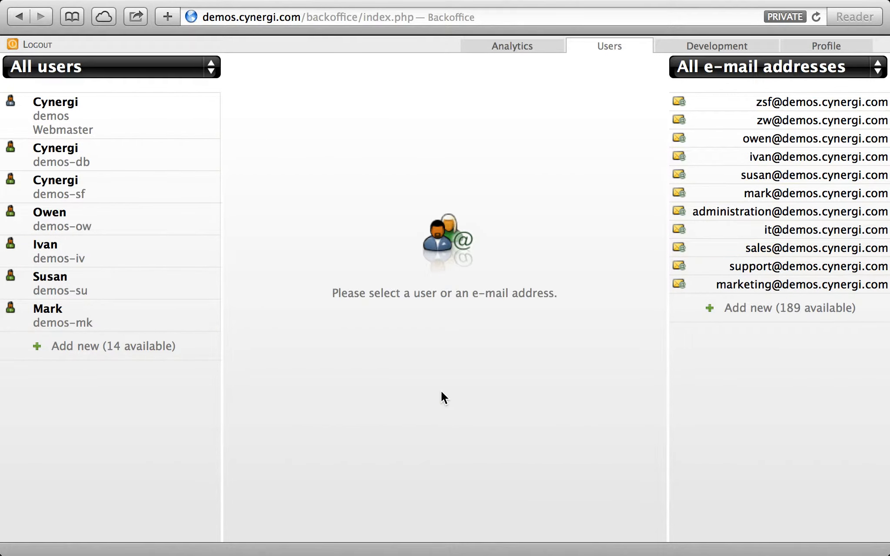
pyautogui.click(125, 230)
pyautogui.click(800, 142)
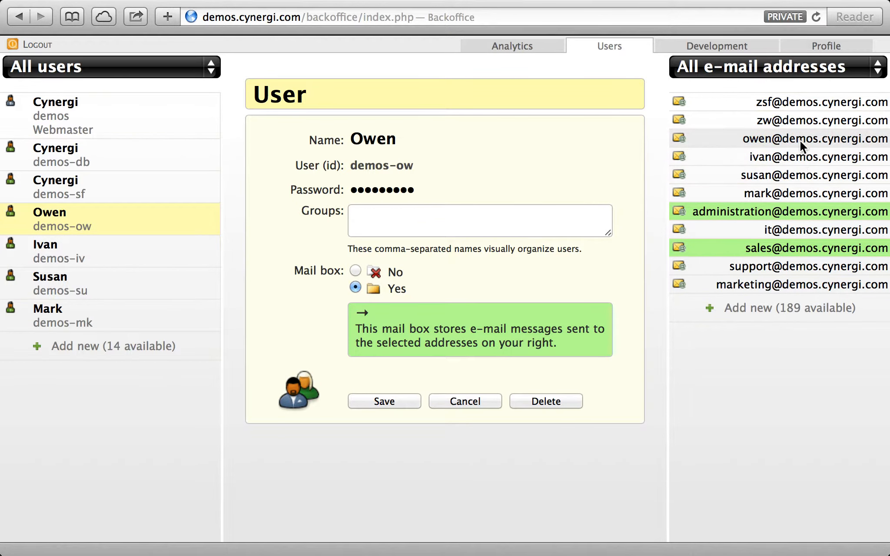
pyautogui.click(800, 139)
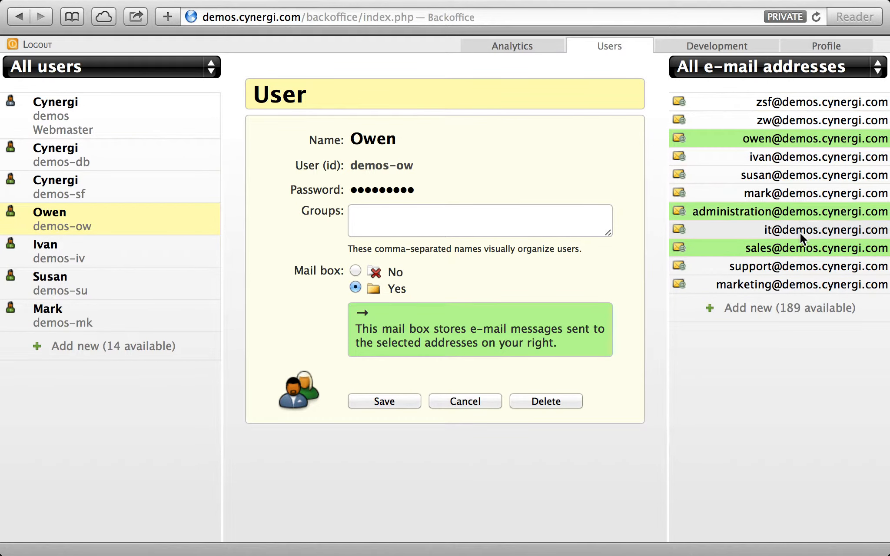
pyautogui.click(480, 398)
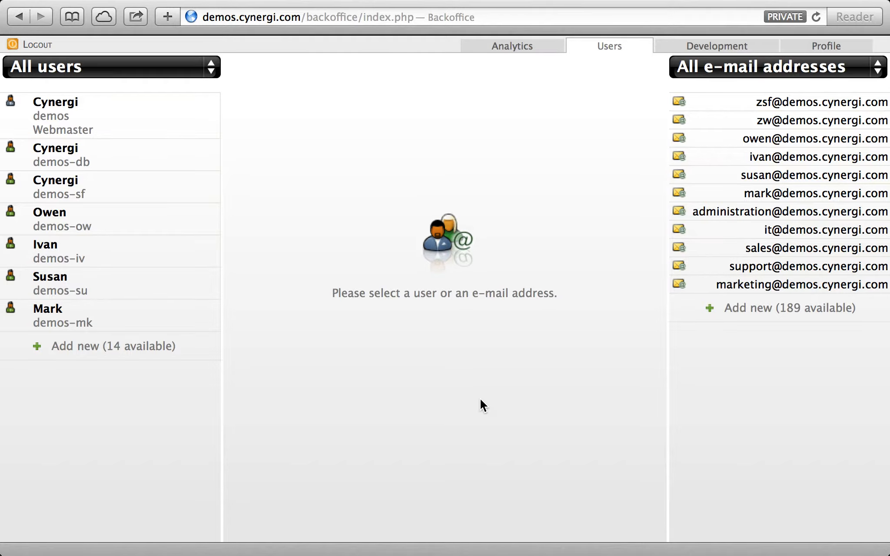
pyautogui.hotkey('ctrl', 'Right')
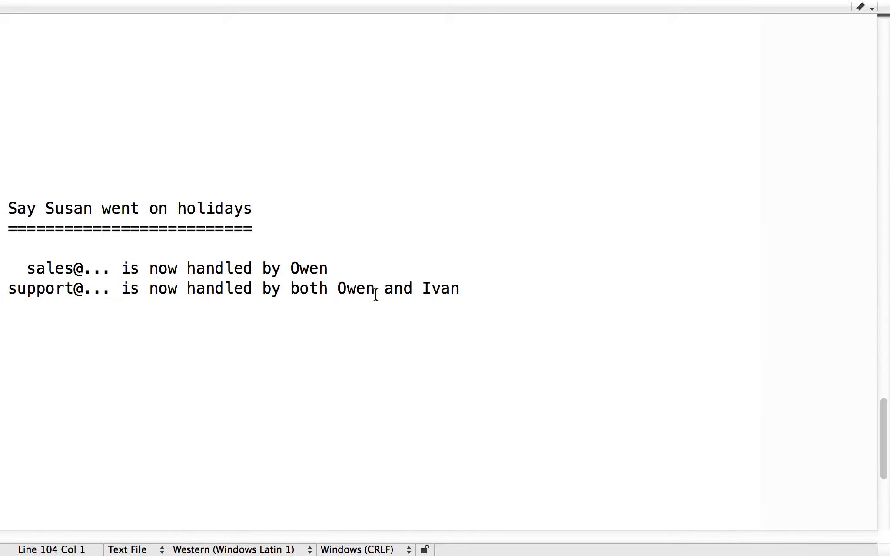
pyautogui.hotkey('ctrl', 'Left')
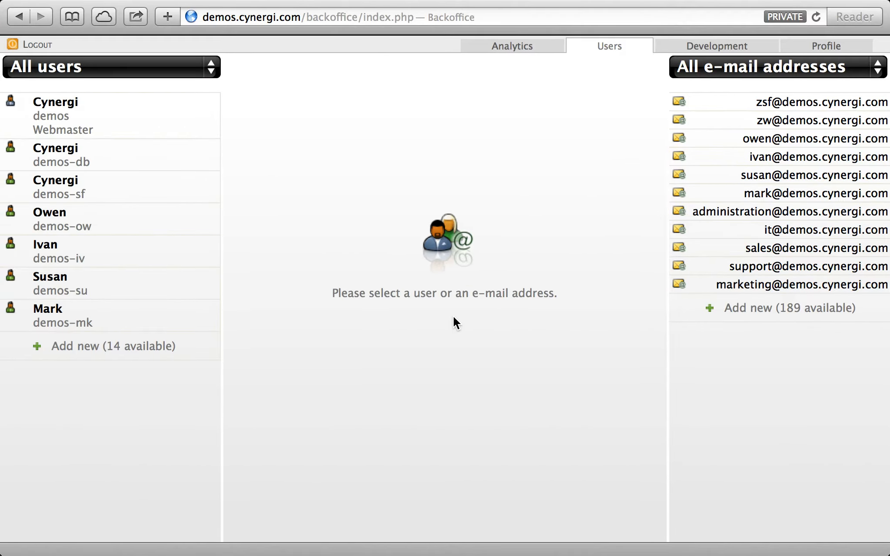
pyautogui.click(147, 289)
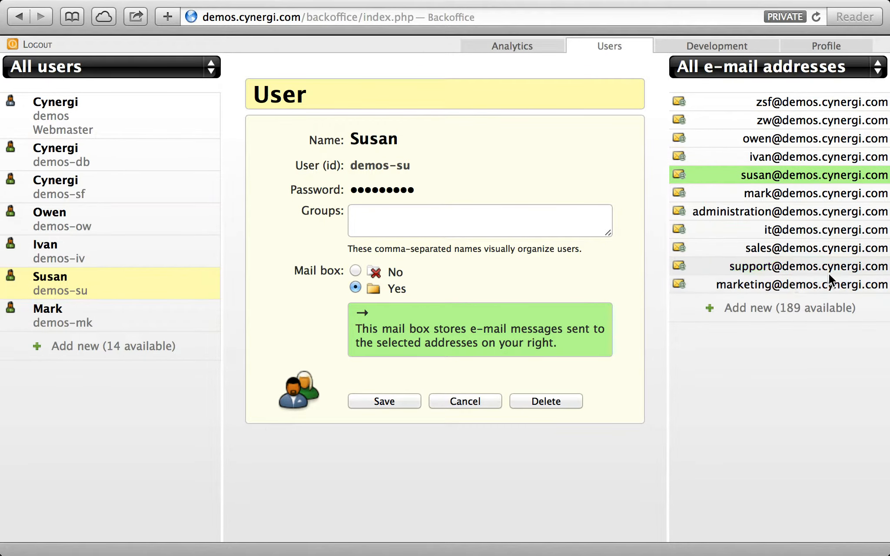
pyautogui.click(491, 398)
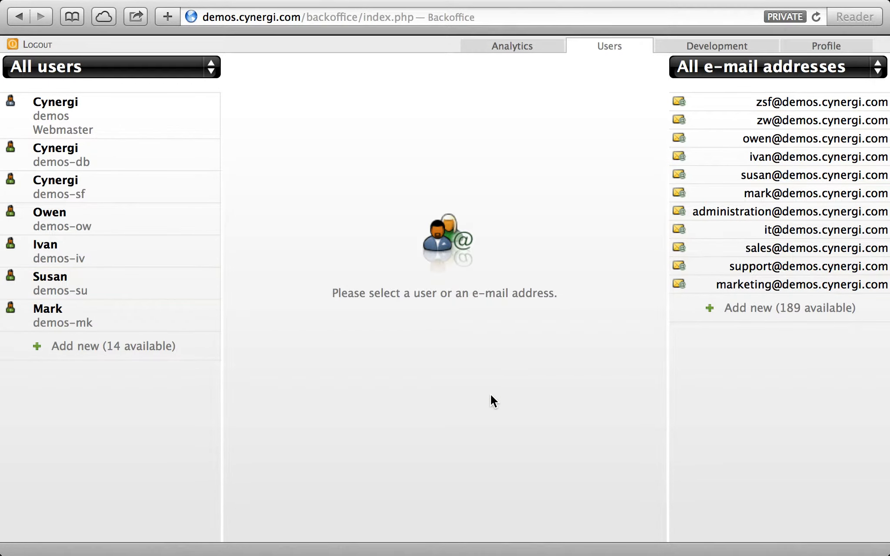
pyautogui.click(705, 275)
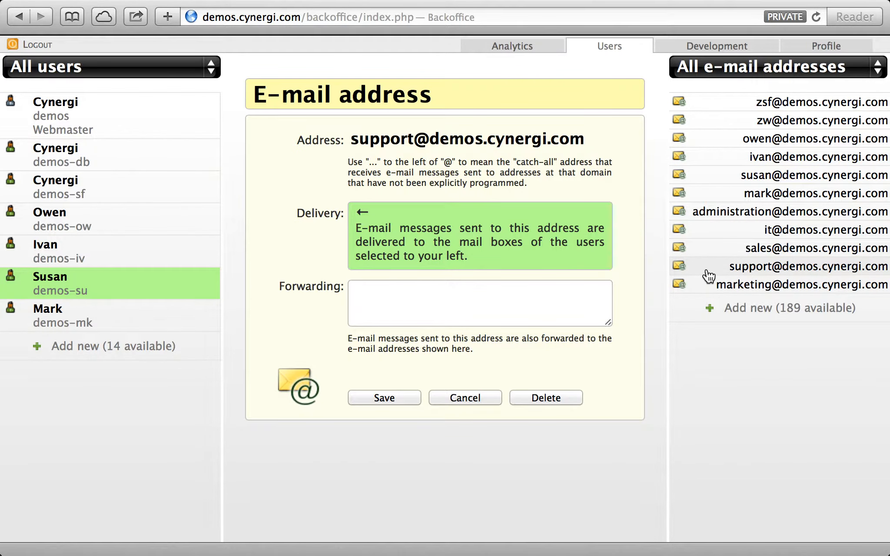
# Deliver support@ to Owen and Ivan instead of Susan, then verify Susan's remaining addresses
pyautogui.click(90, 214)
pyautogui.click(99, 253)
pyautogui.click(114, 285)
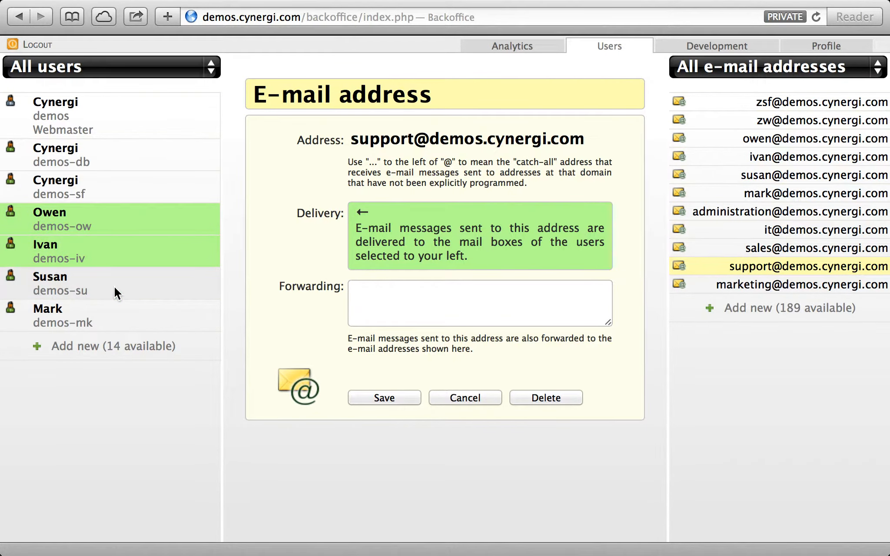
pyautogui.click(399, 395)
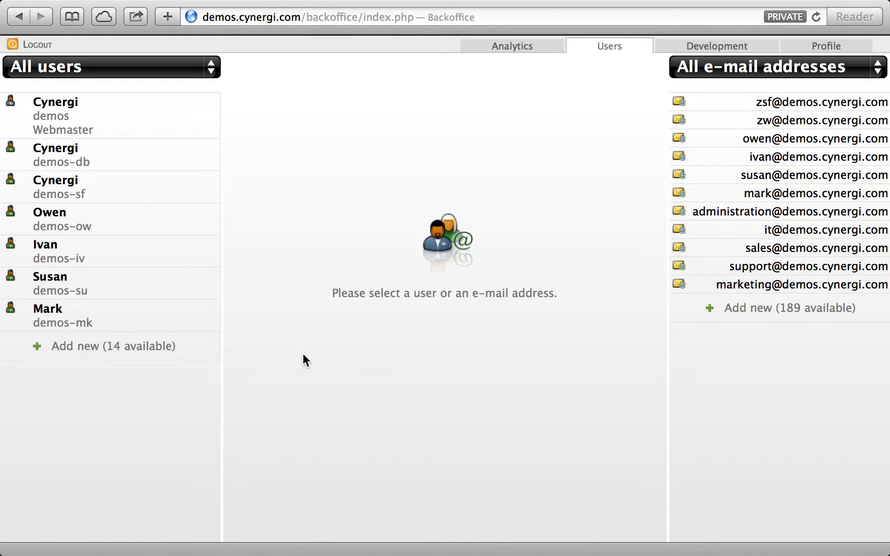
pyautogui.click(175, 296)
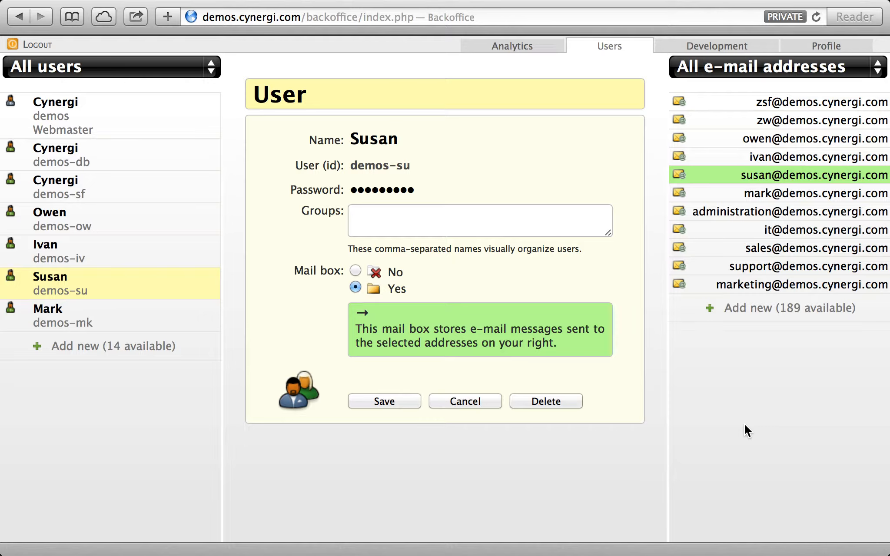
pyautogui.click(478, 403)
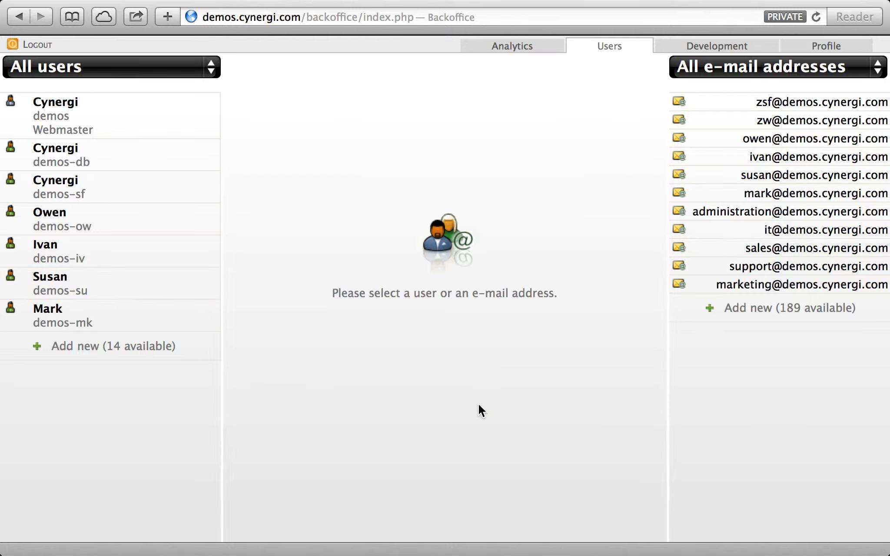
pyautogui.click(759, 251)
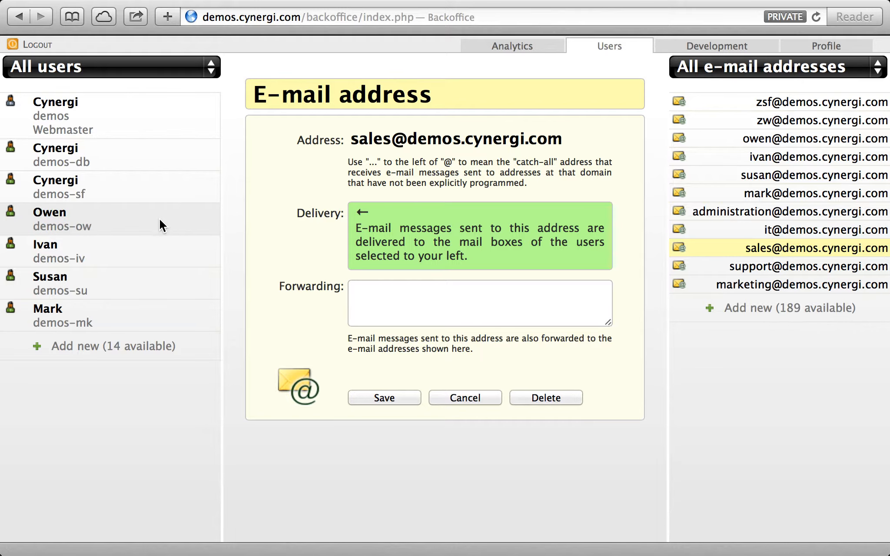
pyautogui.click(753, 272)
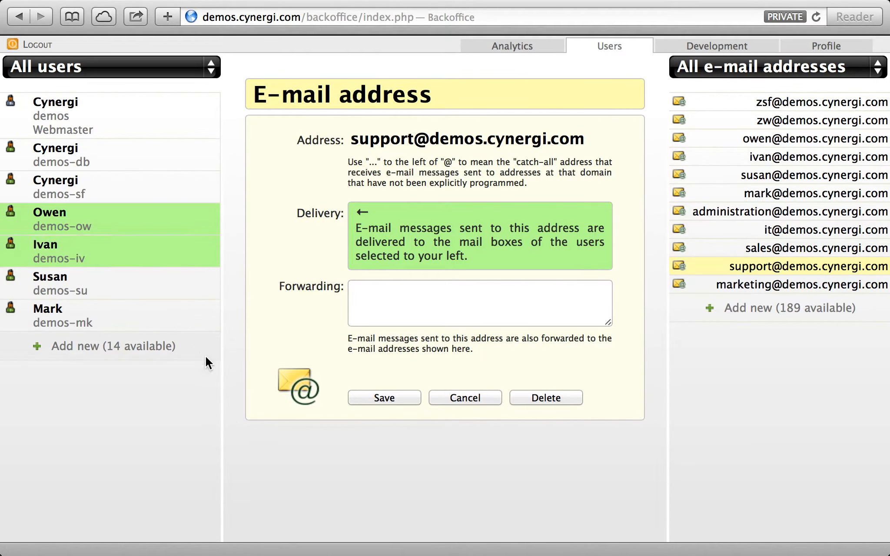
pyautogui.click(492, 397)
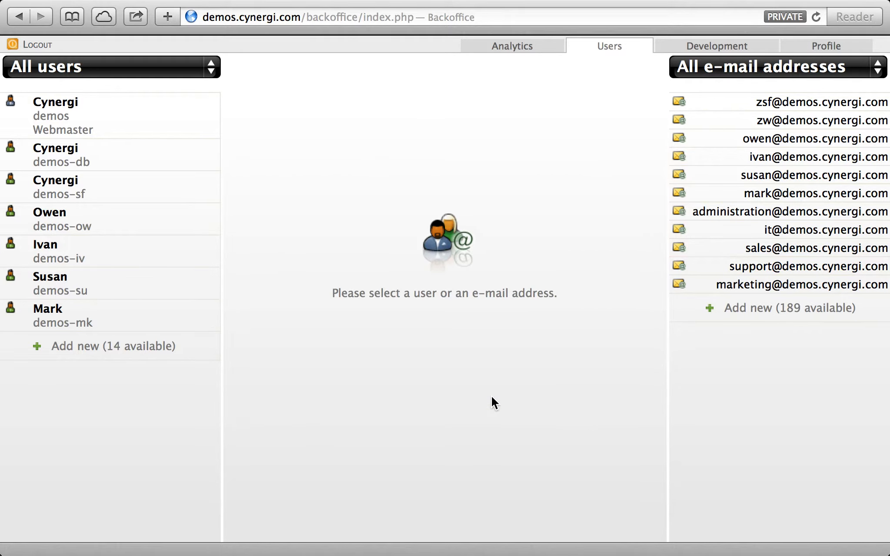
# Glance at the notes, then log out of Cynergi Backoffice
pyautogui.hotkey('ctrl', 'Right')
pyautogui.hotkey('ctrl', 'Left')
pyautogui.click(47, 45)
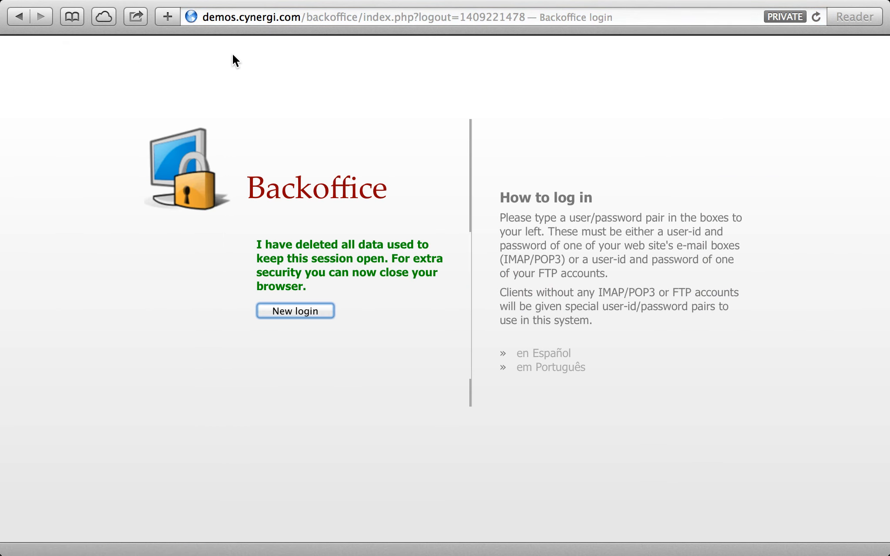